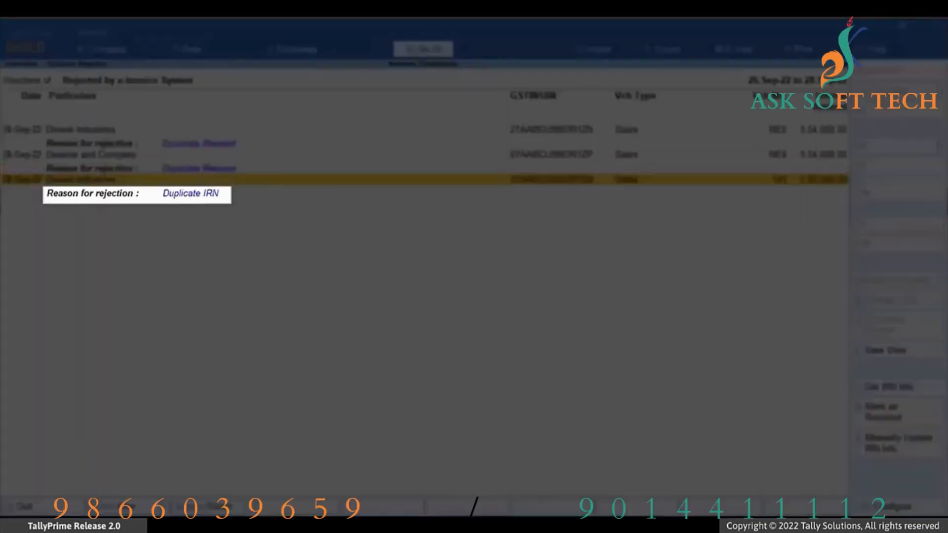
Step: Open the Dinesh Industries sales voucher rejected for duplicate IRN and set its voucher number to 102
key("Return")
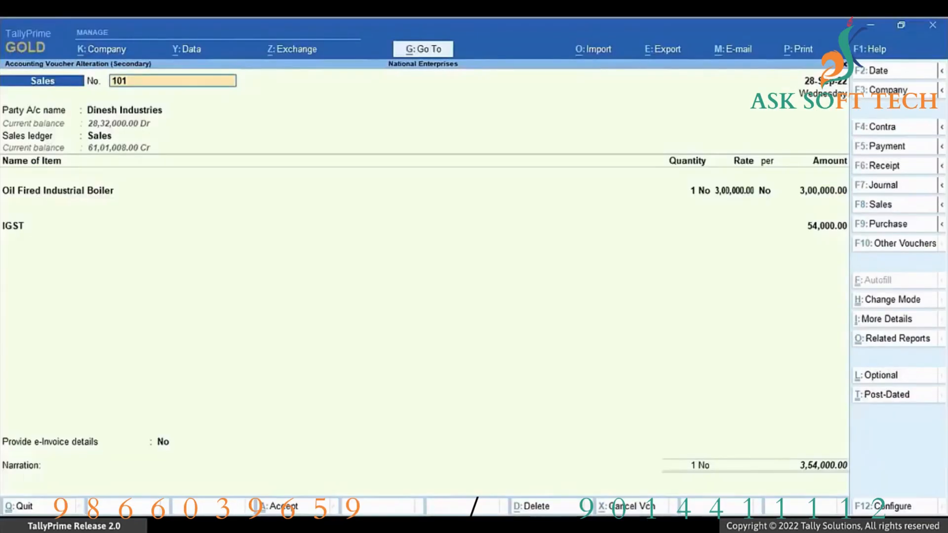
key("Right")
key("Right")
type("2")
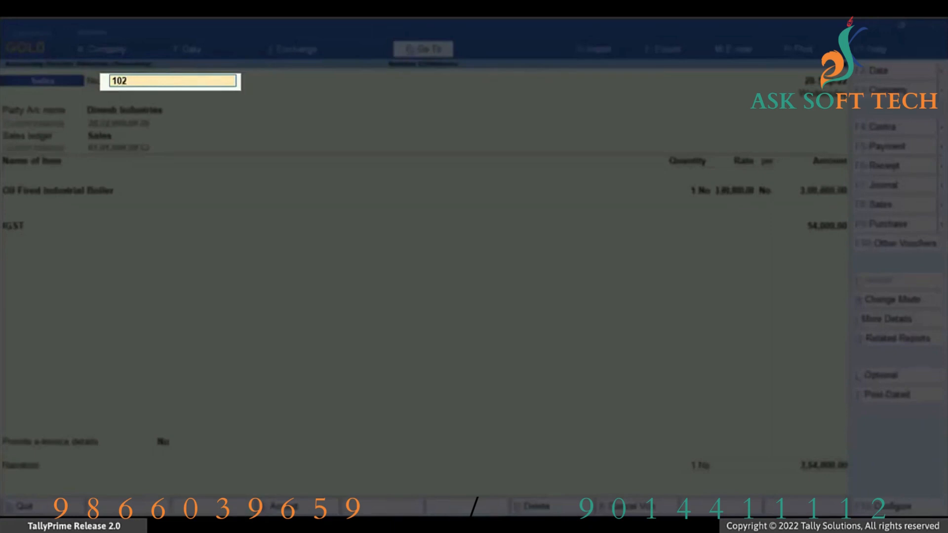
key("Return")
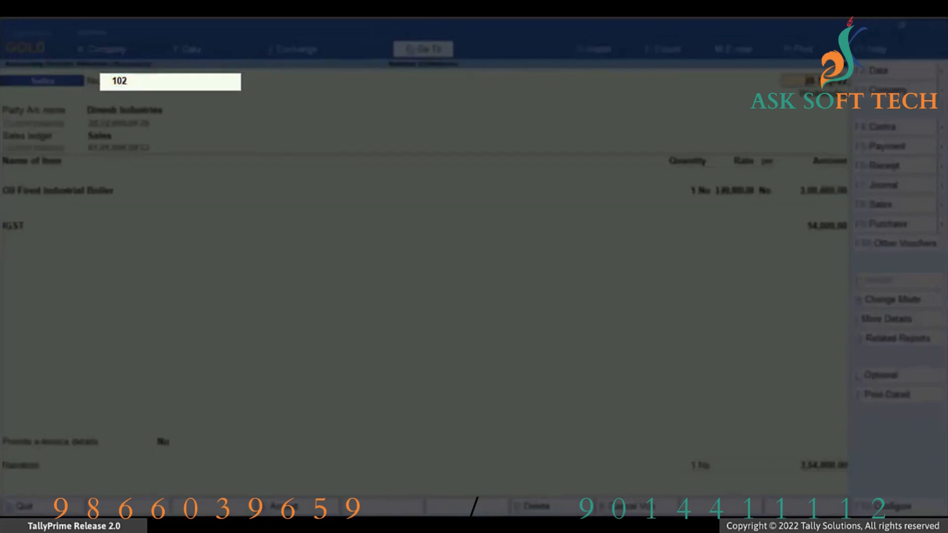
Step: Set Provide e-Invoice details to Yes for the Dinesh Industries voucher and clear the IRN in its e-Invoice details
key("Return")
key("Return")
key("Return")
key("Return")
key("Return")
key("Return")
key("Return")
key("Return")
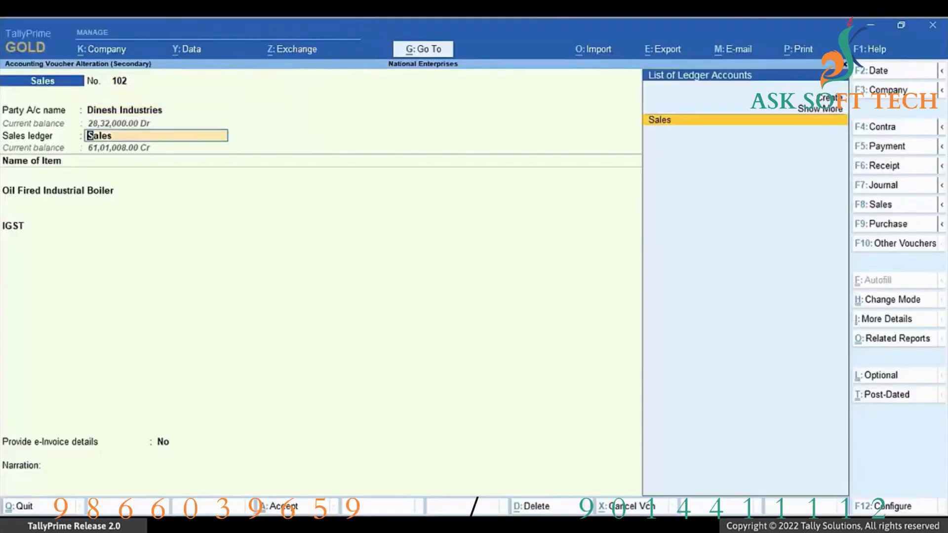
key("Return")
key("Return")
key("Return")
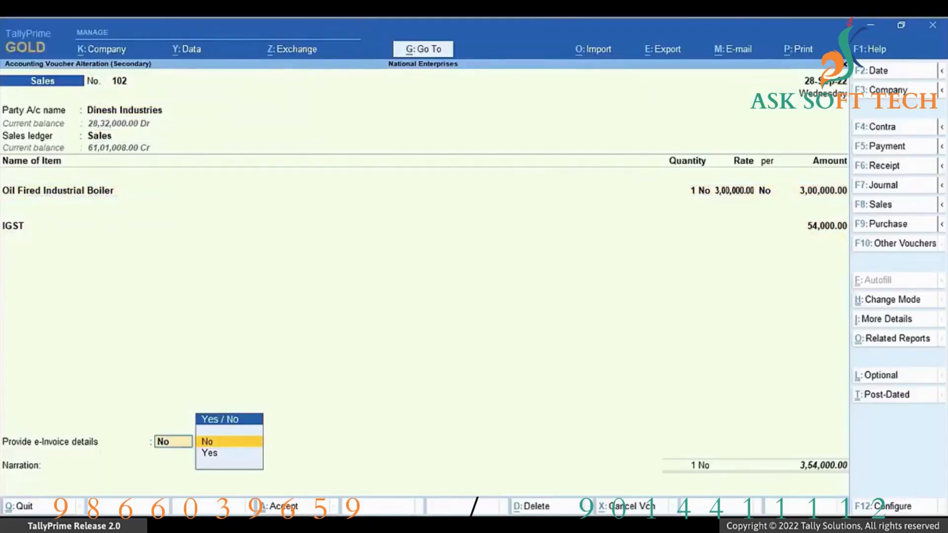
key("Down")
key("Return")
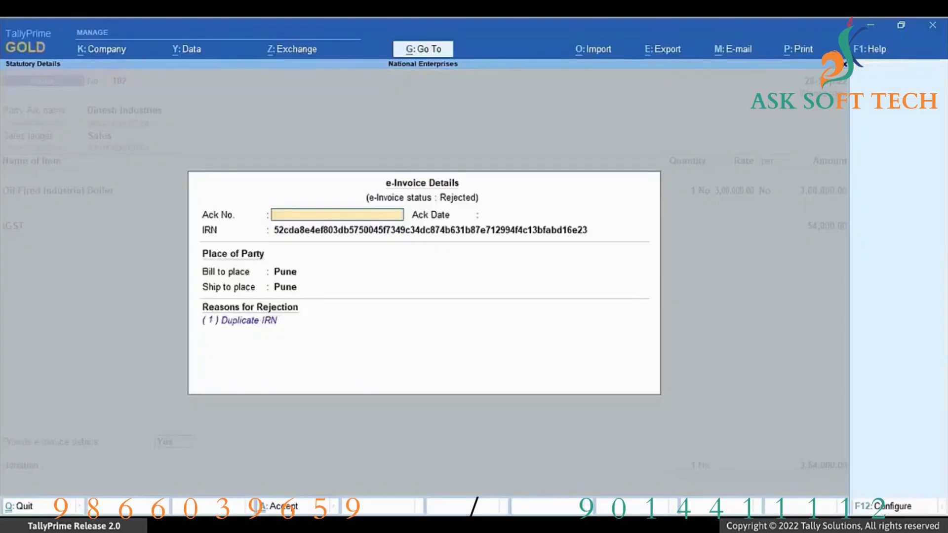
key("Return")
key("BackSpace")
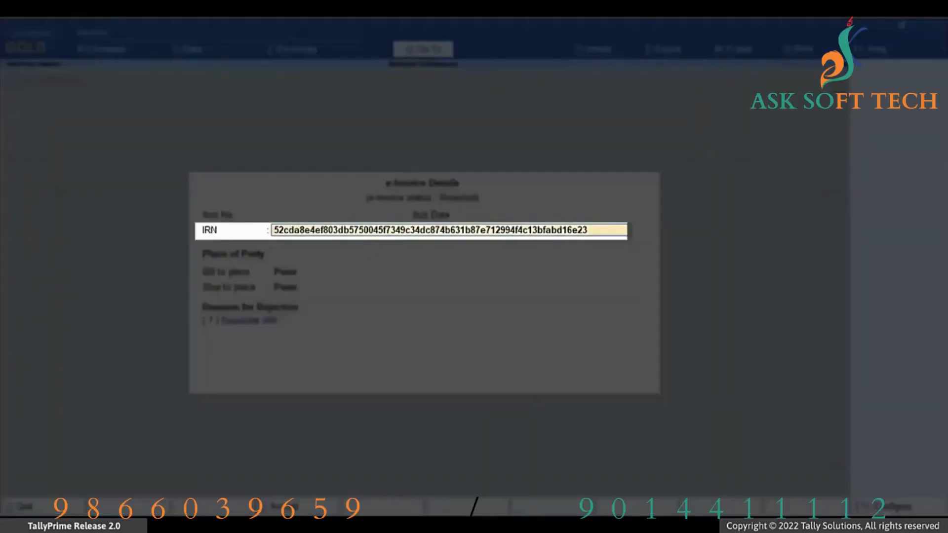
key("space")
key("Return")
key("Return")
key("Return")
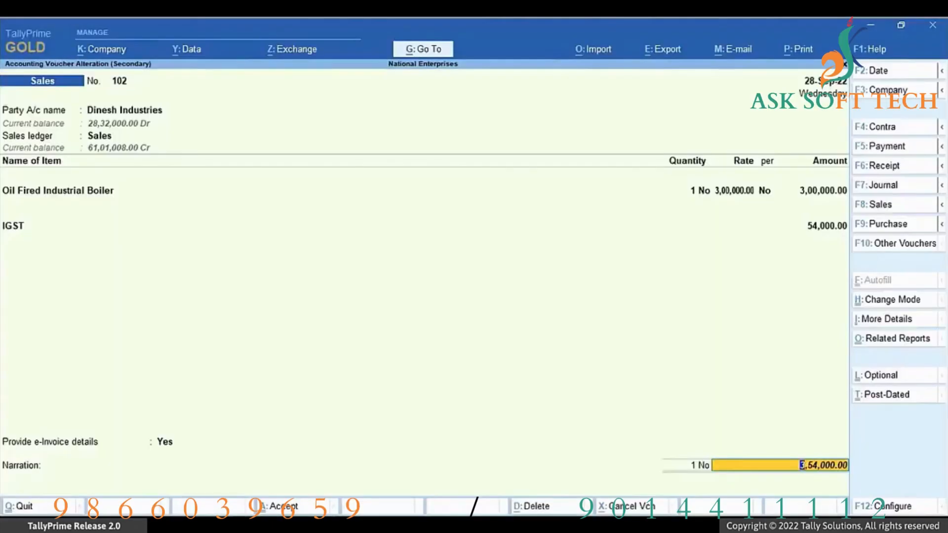
Step: Save the voucher and send its details for e-Invoice generation, entering the password for the e-Invoice login
key("ctrl+a")
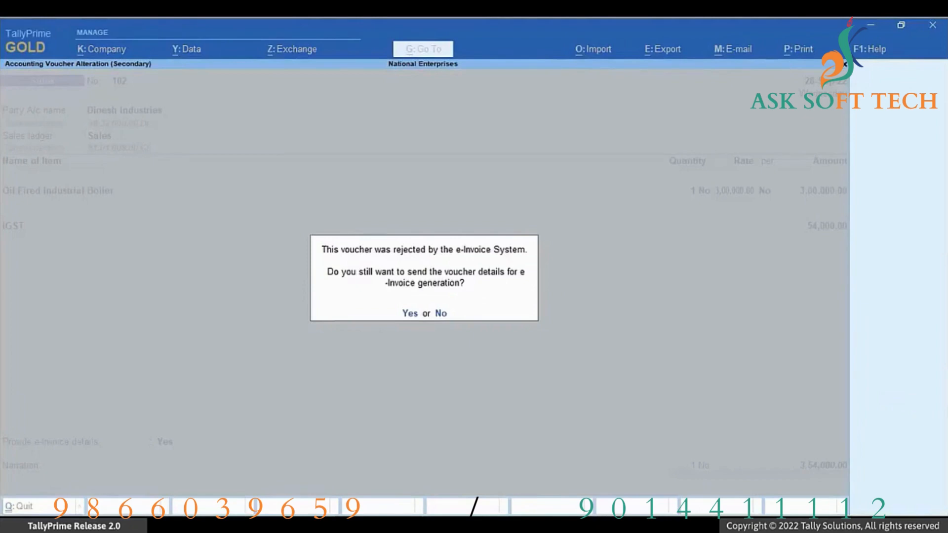
key("y")
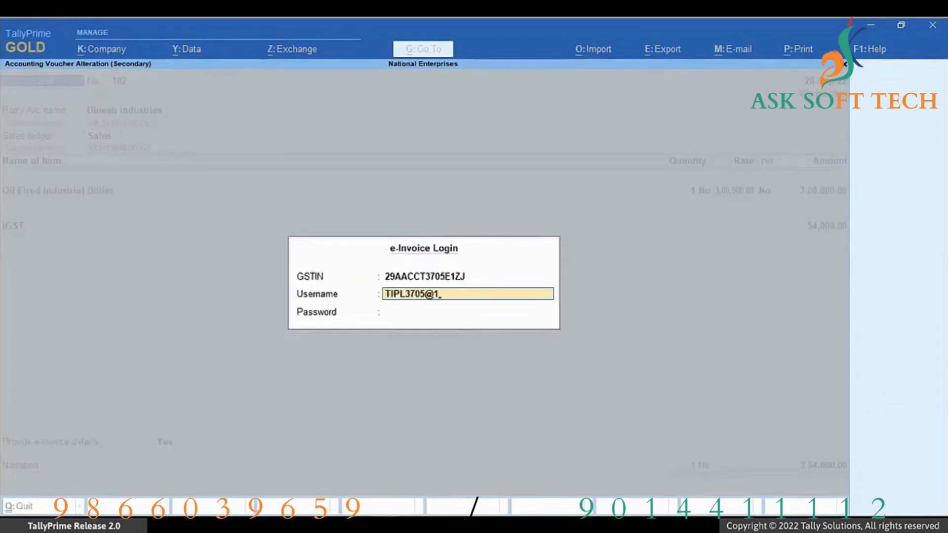
key("Return")
type("*****")
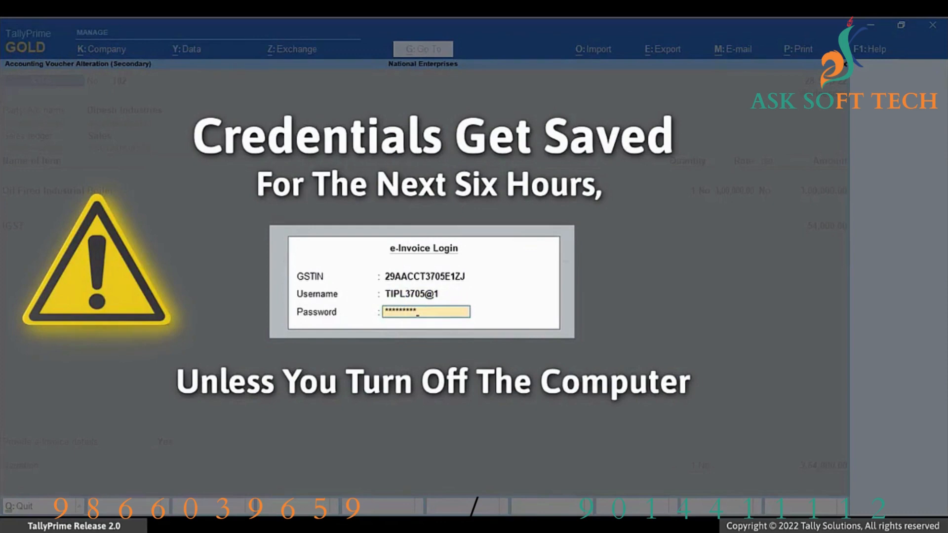
key("Return")
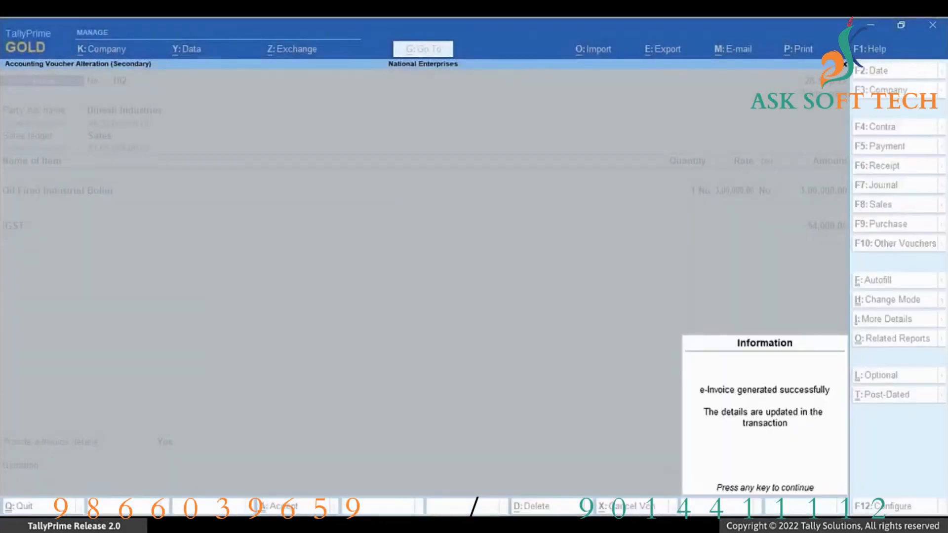
key("Return")
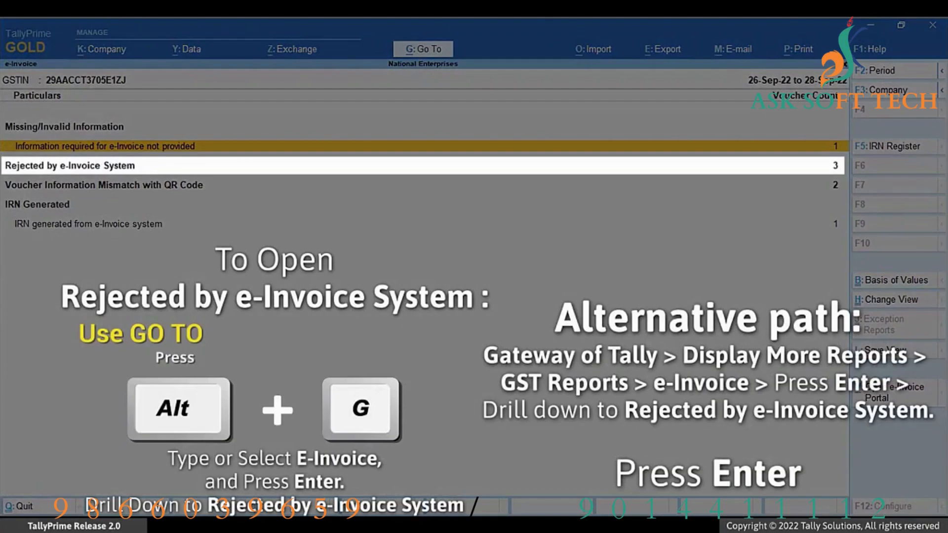
Step: Open the Abhiram Industries Sales POS voucher from the Rejected by e-Invoice System vouchers
key("Down")
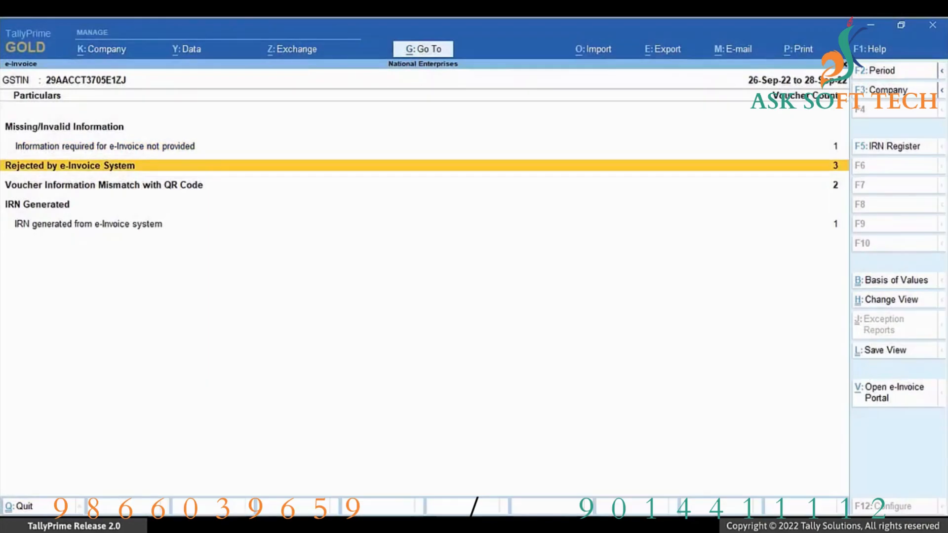
key("Return")
key("Down")
key("Down")
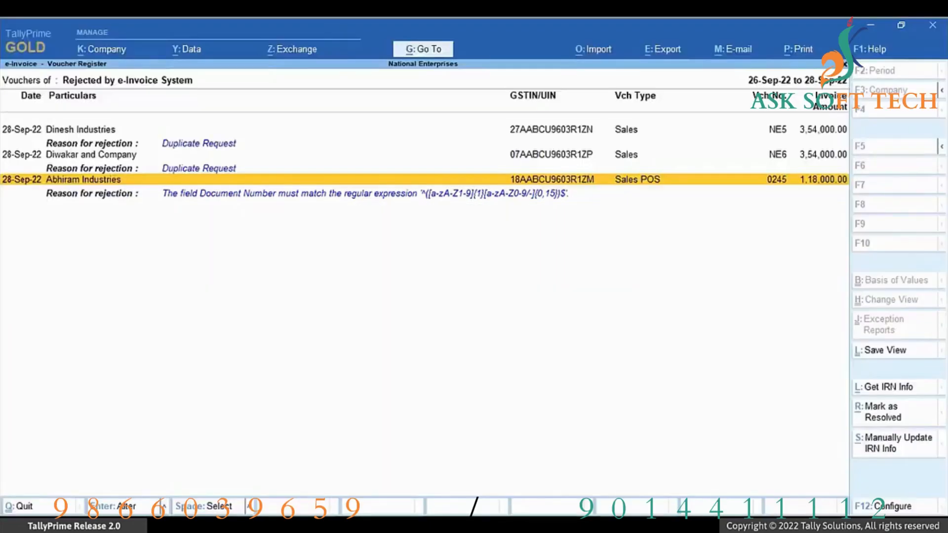
key("Return")
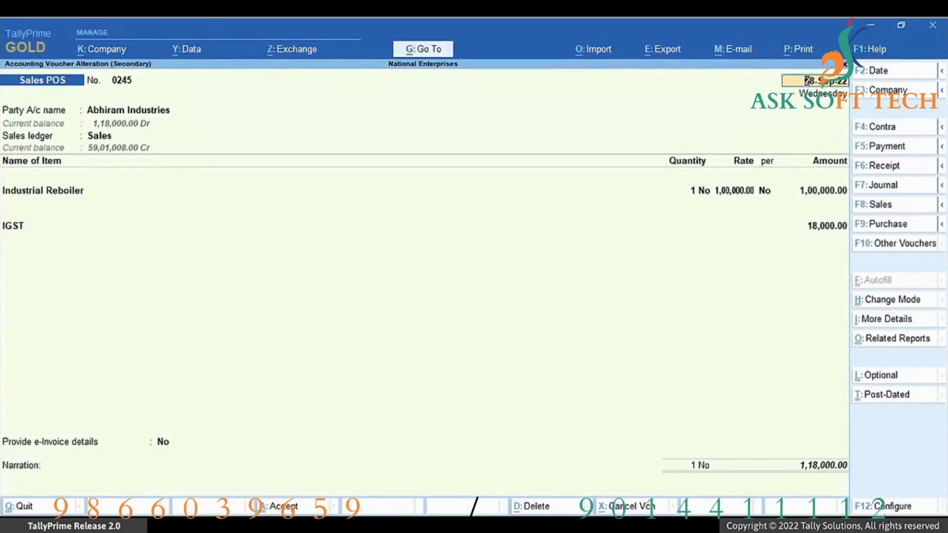
Step: Open the Sales POS voucher type for alteration
key("alt+g")
key("Up")
key("Up")
key("Return")
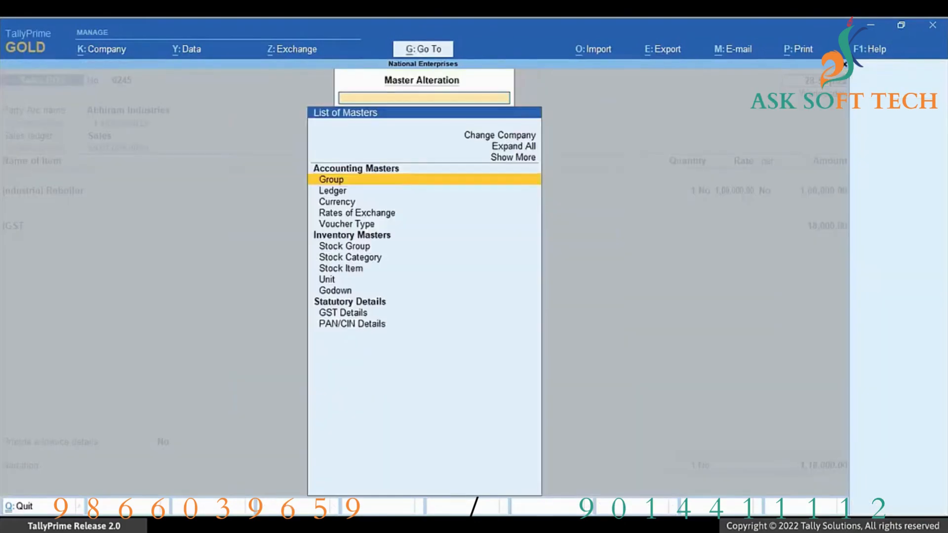
key("Down")
key("Down")
key("Down")
key("Down")
key("Return")
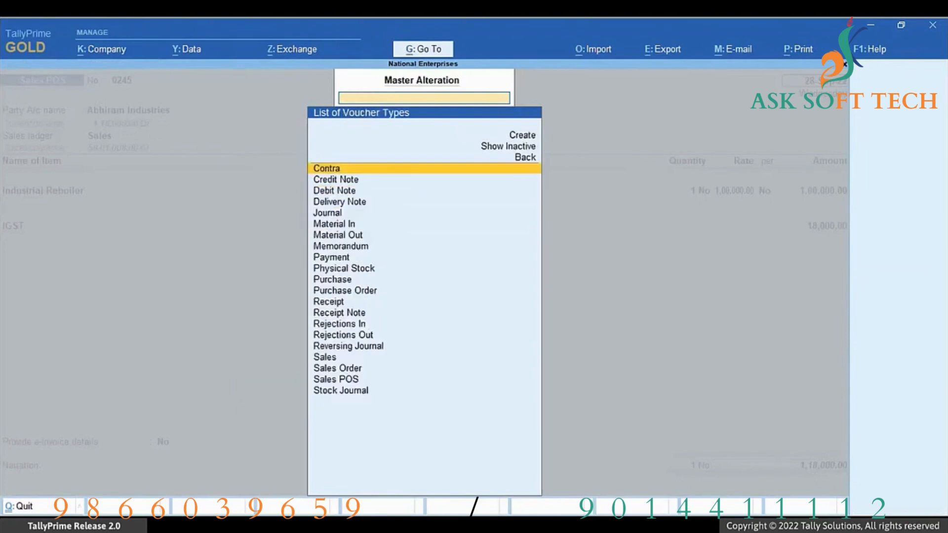
key("Down")
key("Down")
key("Down")
key("Down")
key("Down")
key("Down")
key("Down")
key("Down")
key("Down")
key("Down")
key("Down")
key("Down")
key("Down")
key("Down")
key("Down")
key("Down")
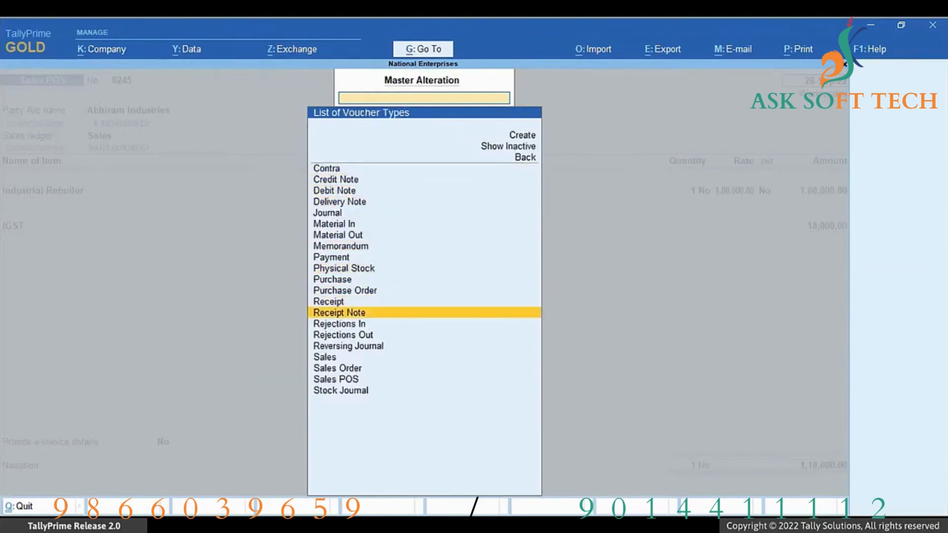
key("Down")
key("Down")
key("Down")
key("Return")
Step: Enable advanced configuration for the voucher numbering of Sales POS and set Prefill with zero to No
key("Return")
key("Return")
key("Return")
key("Return")
key("Return")
key("Return")
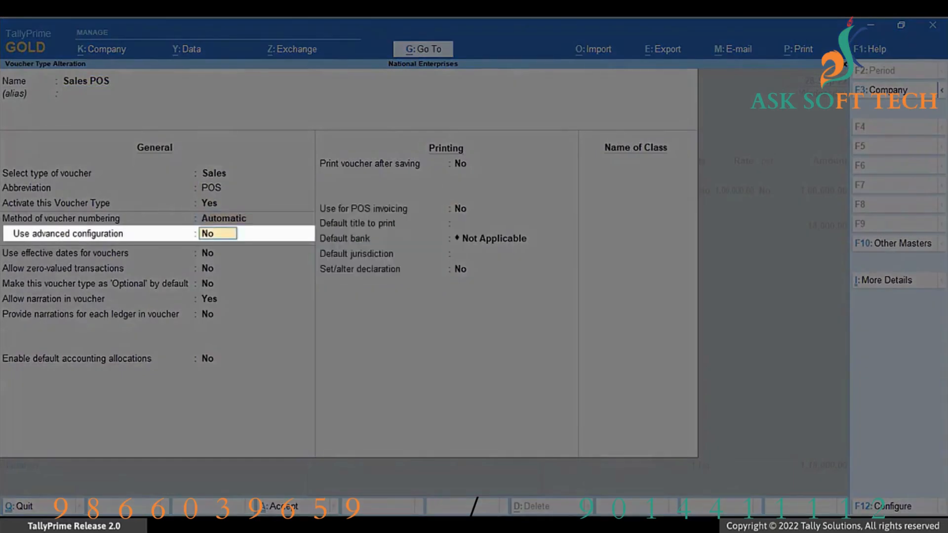
key("y")
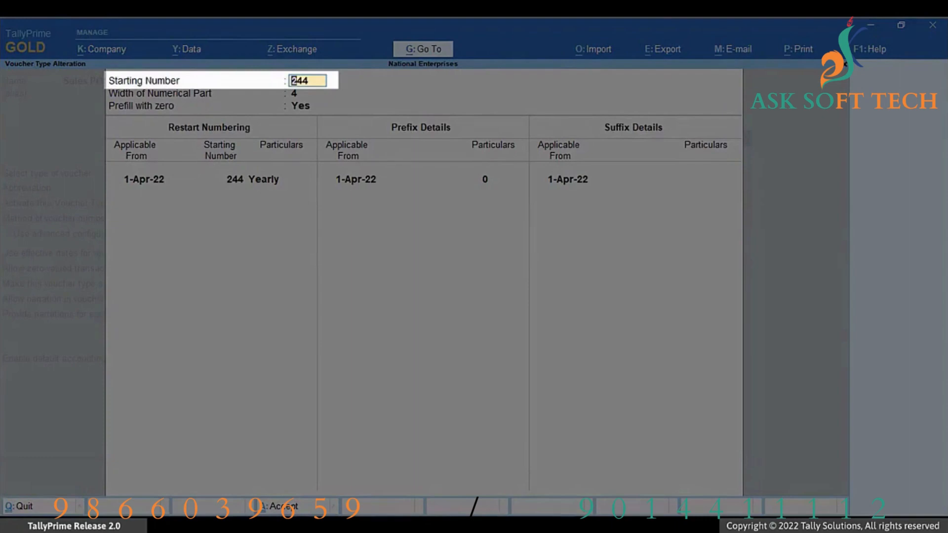
key("Return")
key("Return")
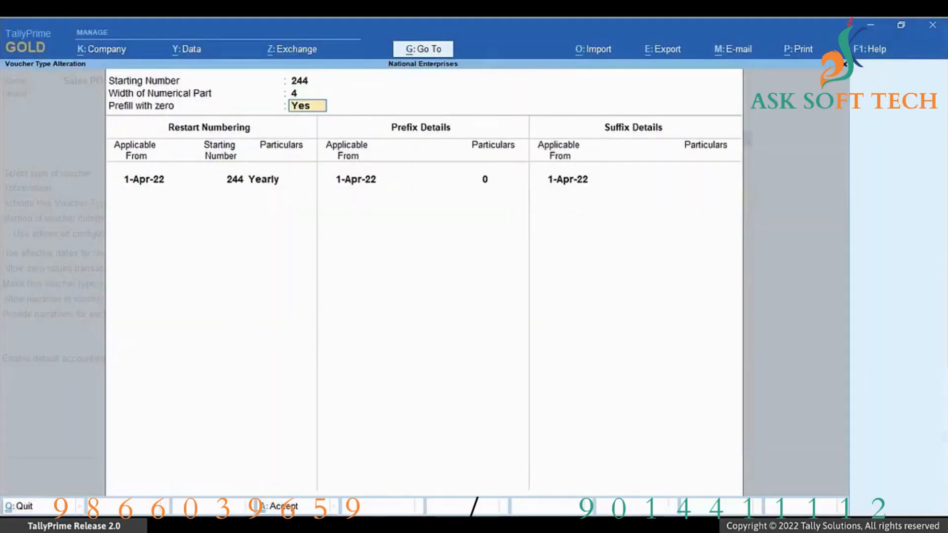
type("No")
key("Return")
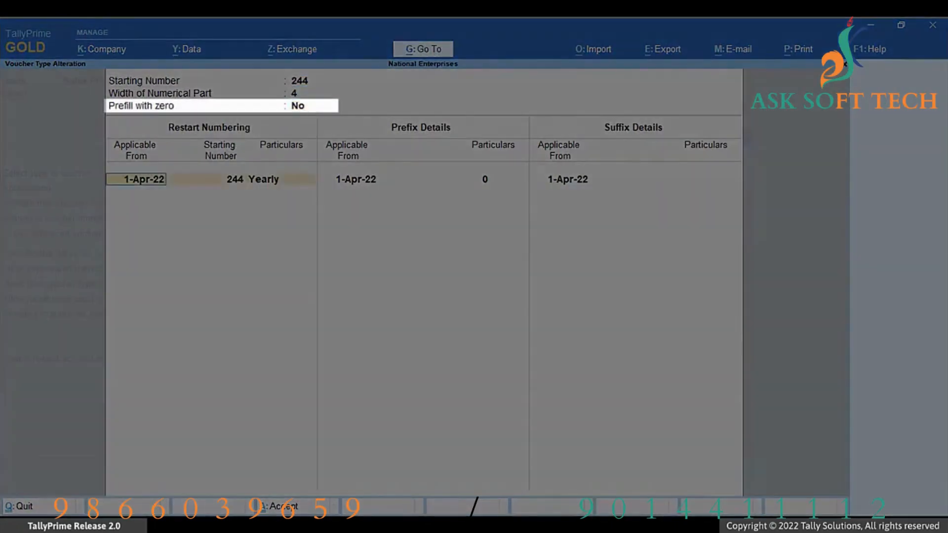
Step: Remove the 0 from the prefix details of the Sales POS numbering and save the voucher type
key("Return")
key("Return")
key("Return")
key("Return")
key("BackSpace")
key("Return")
key("Return")
key("Return")
key("Return")
key("Return")
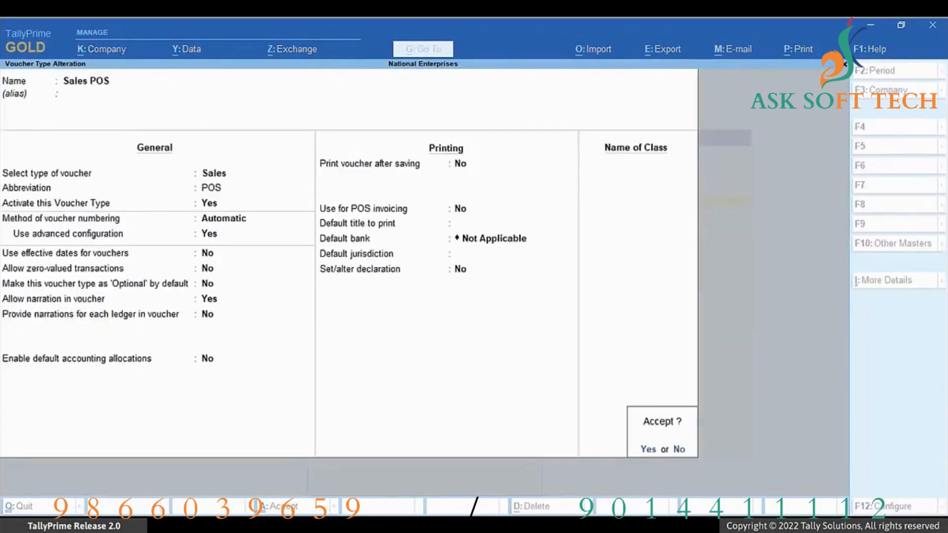
key("Return")
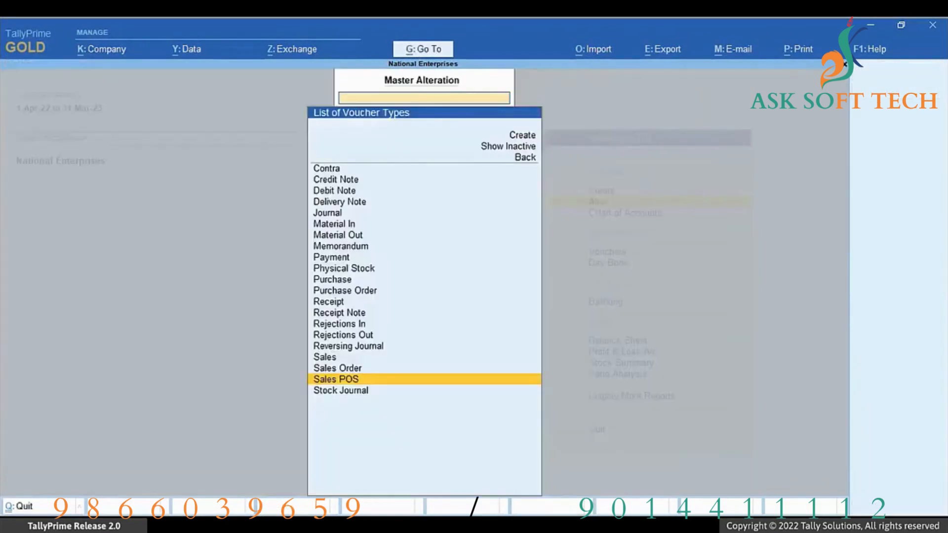
key("Escape")
key("Escape")
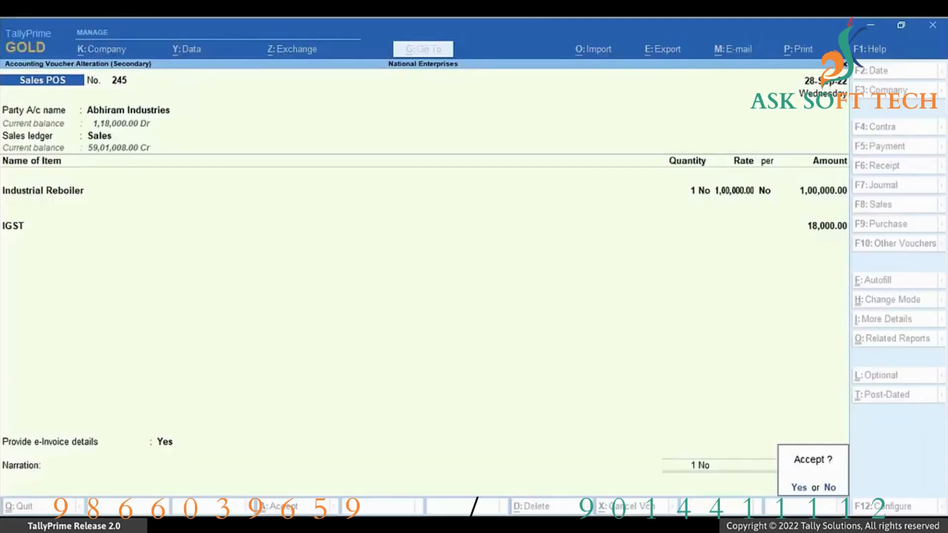
Step: Accept the Abhiram Industries Sales POS voucher and send its details for e-Invoice generation
key("Return")
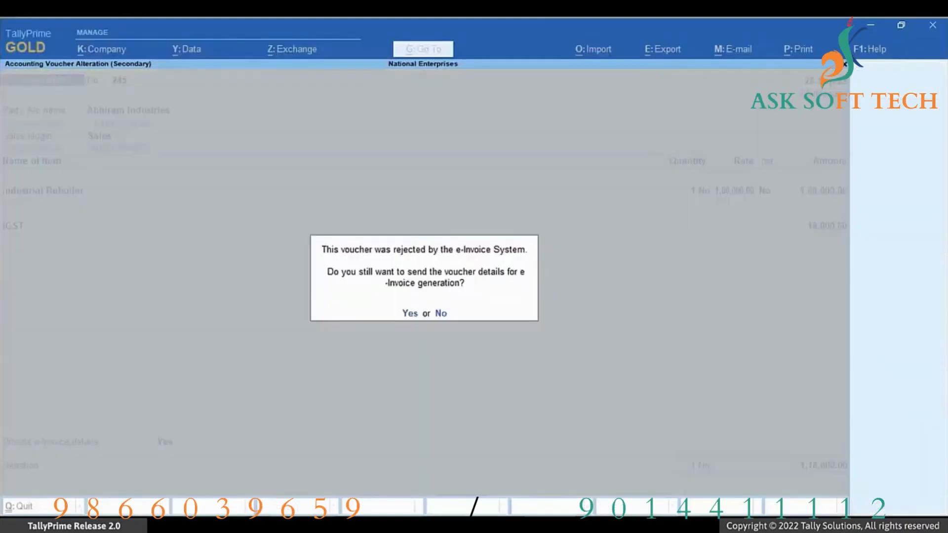
key("Return")
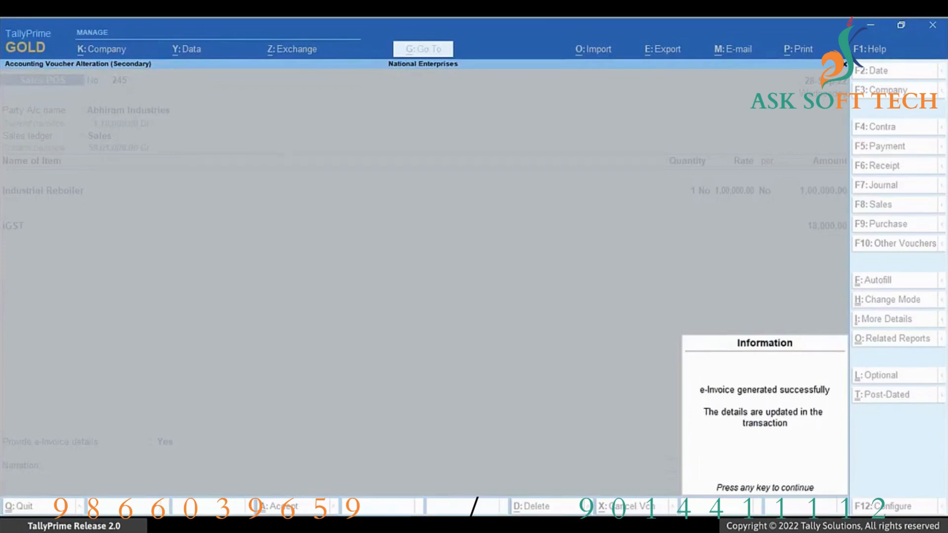
key("Return")
Step: Open the Abhiram Industries voucher from the IRN generated list and set Provide e-Invoice details to Yes to view them
key("Return")
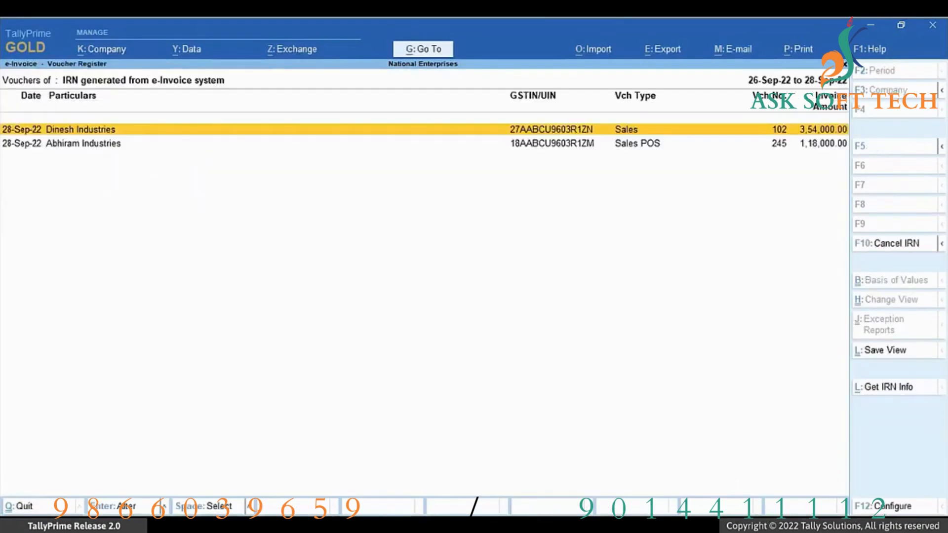
key("Down")
key("Return")
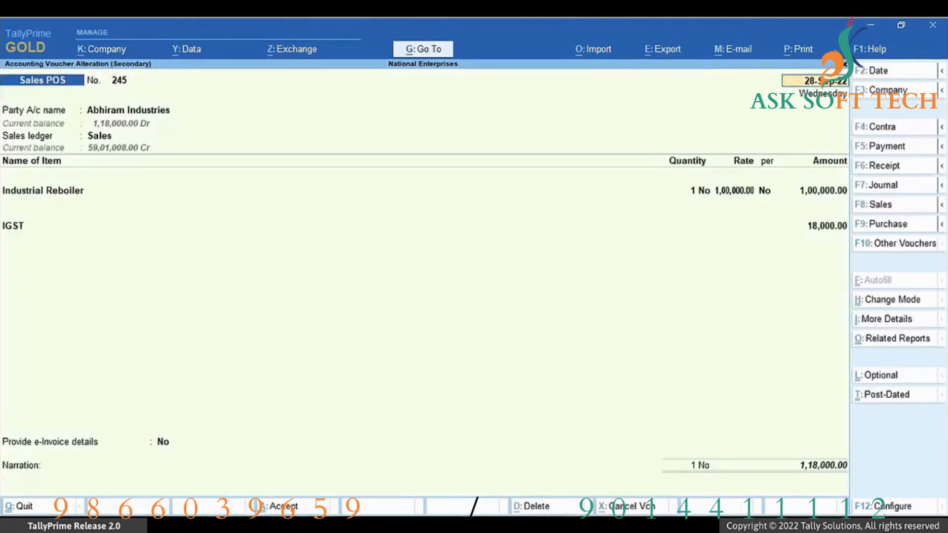
left_click(166, 442)
left_click(204, 451)
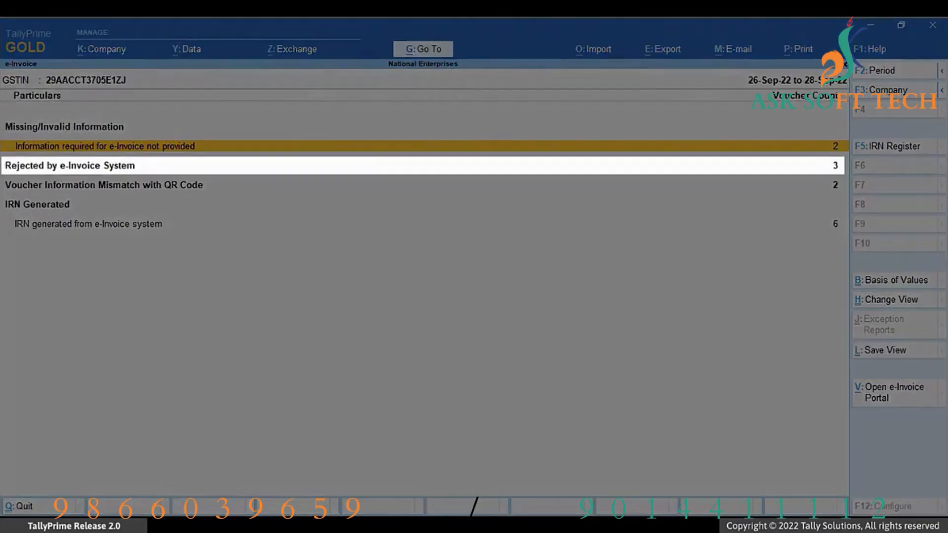
Step: Open the Rejected by e-Invoice System vouchers and select the Dinesh Industries sales voucher 107 with its rejection reasons
key("Down")
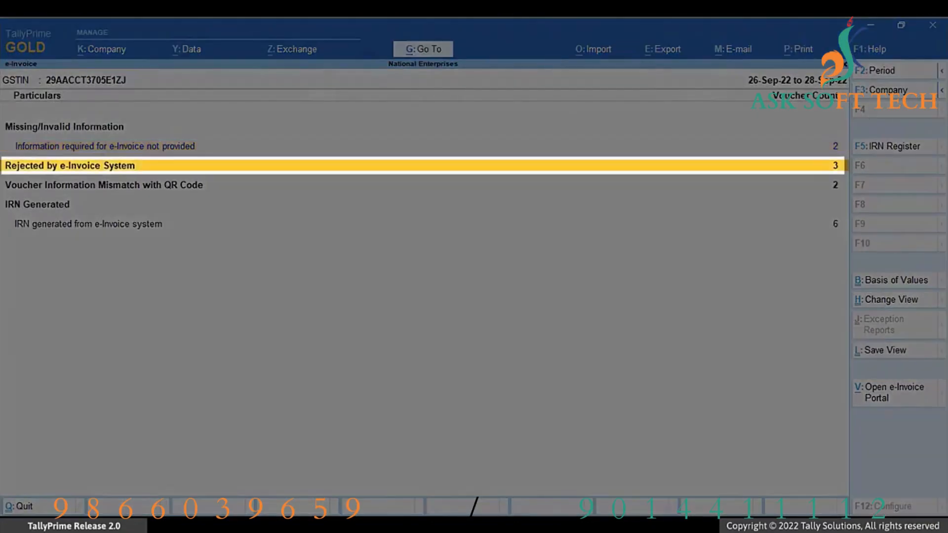
key("Return")
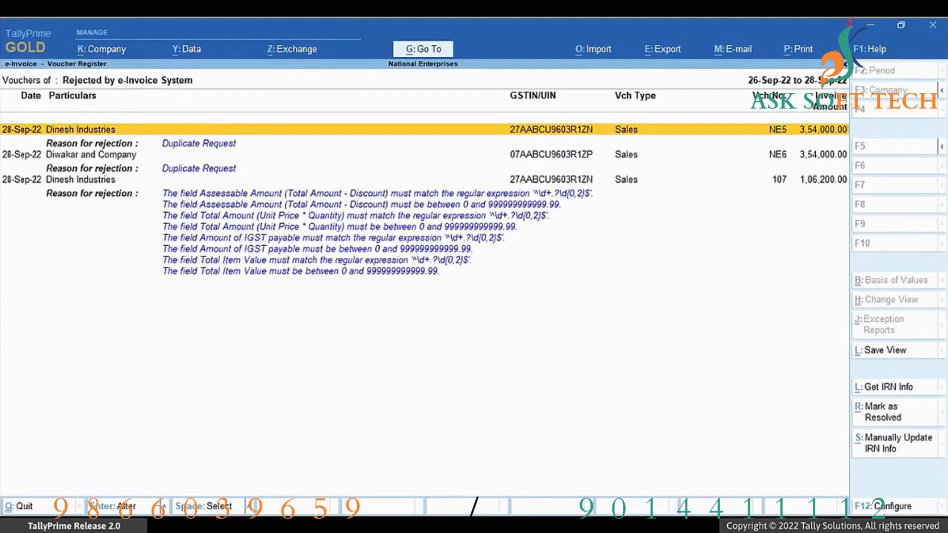
key("Down")
key("Down")
key("Down")
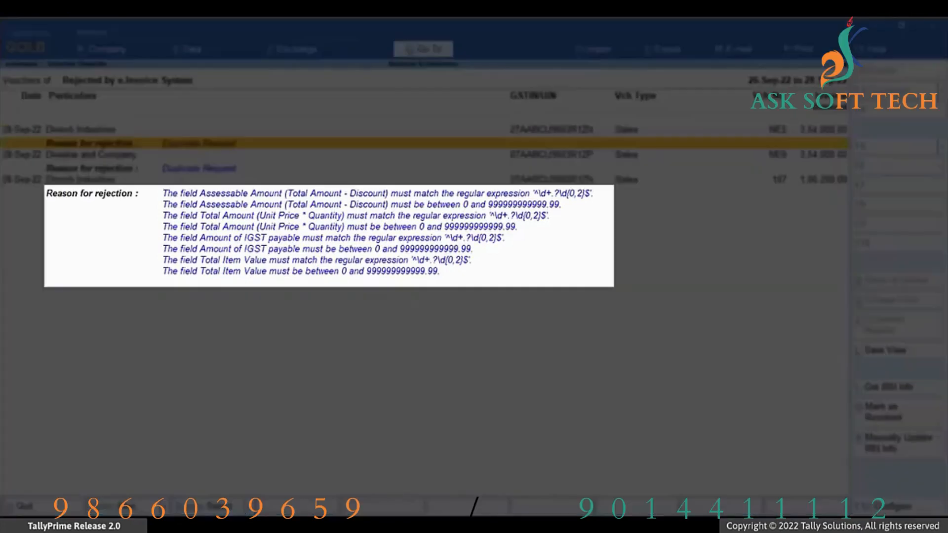
key("Down")
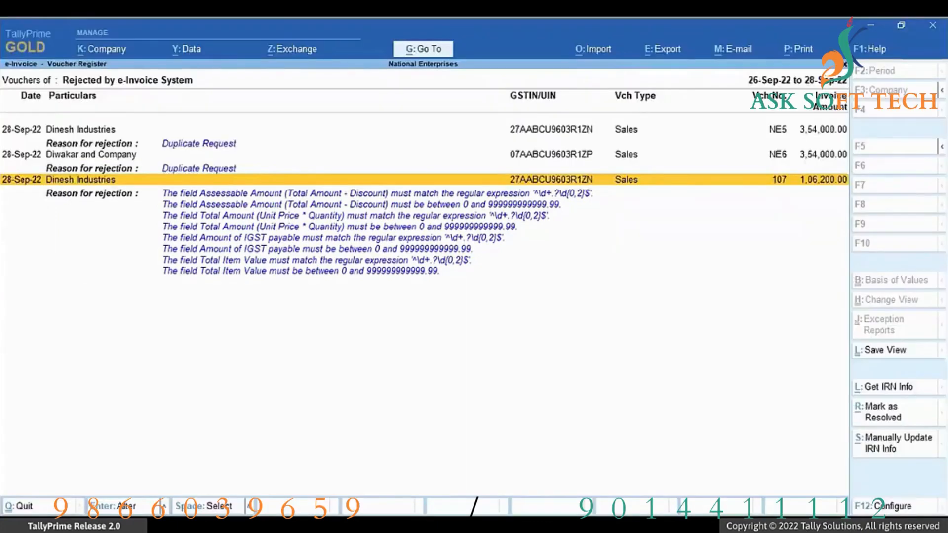
Step: Open the Discount ledger for alteration
key("alt+g")
key("Up")
key("Return")
key("Down")
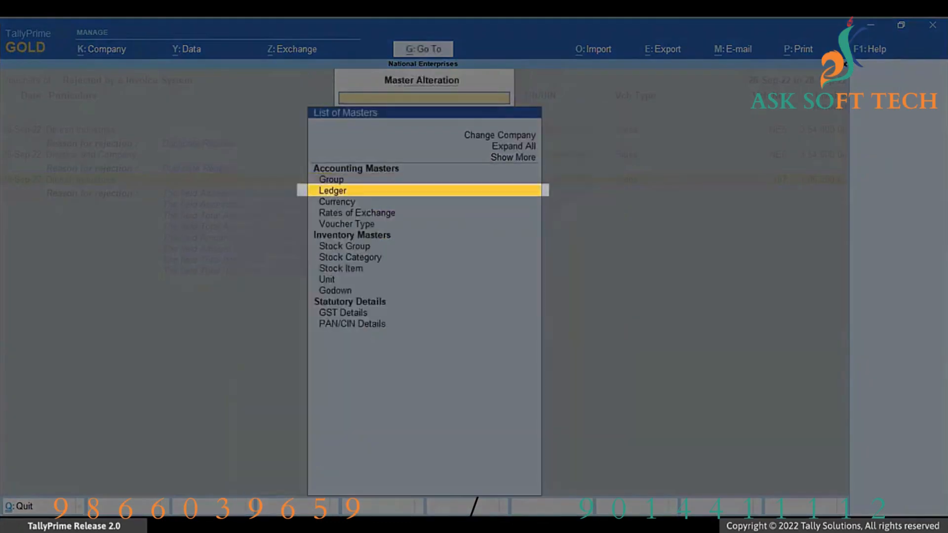
key("Return")
key("Down")
key("Down")
key("Down")
key("Down")
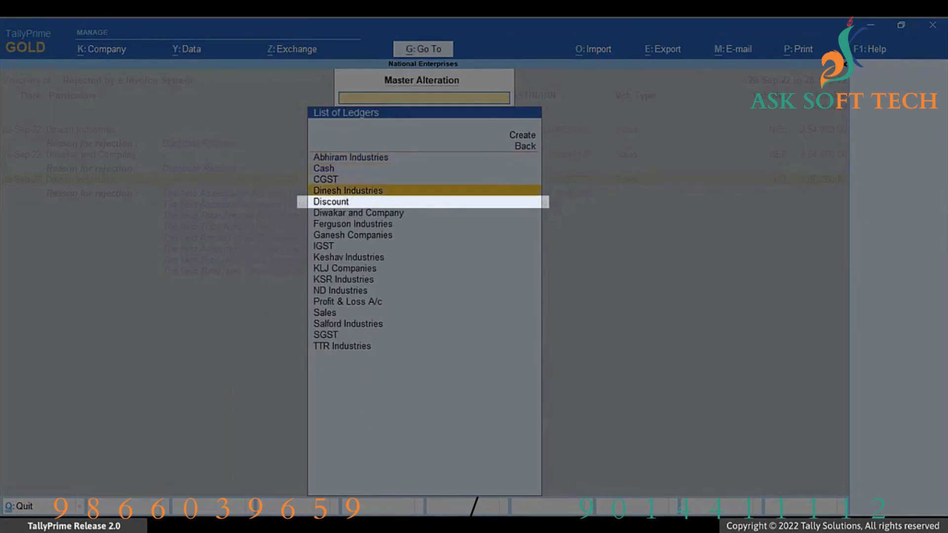
key("Return")
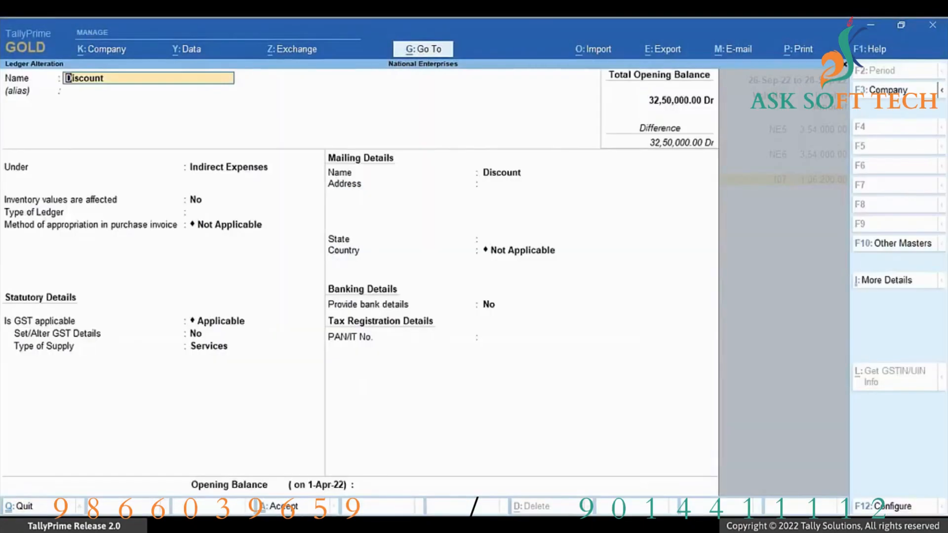
Step: Set Is GST applicable to Not Applicable in the Discount ledger's statutory details
key("Return")
key("Return")
key("Return")
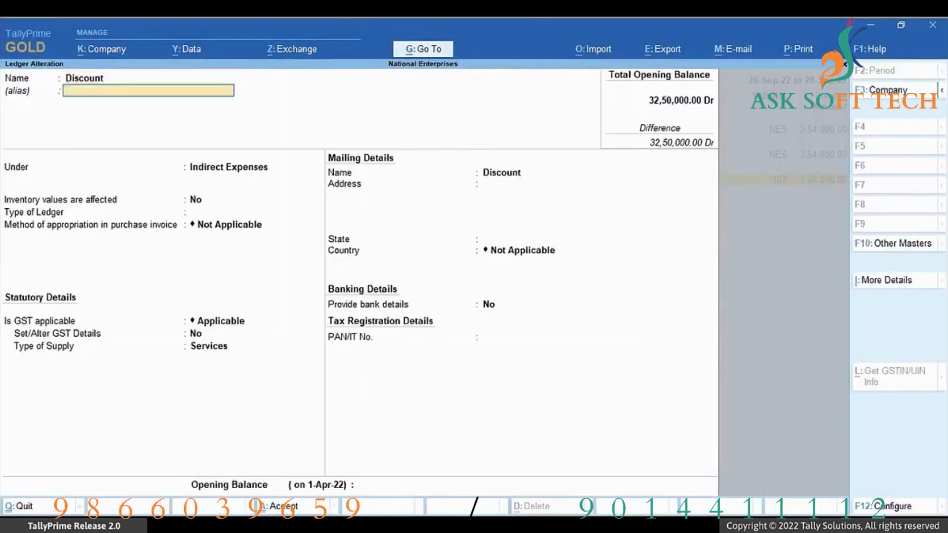
key("Return")
key("Return")
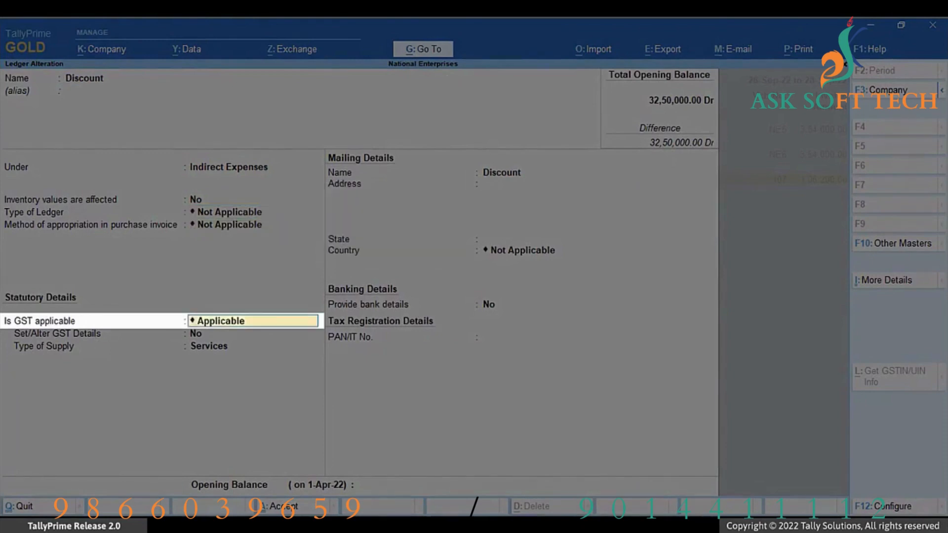
type("N")
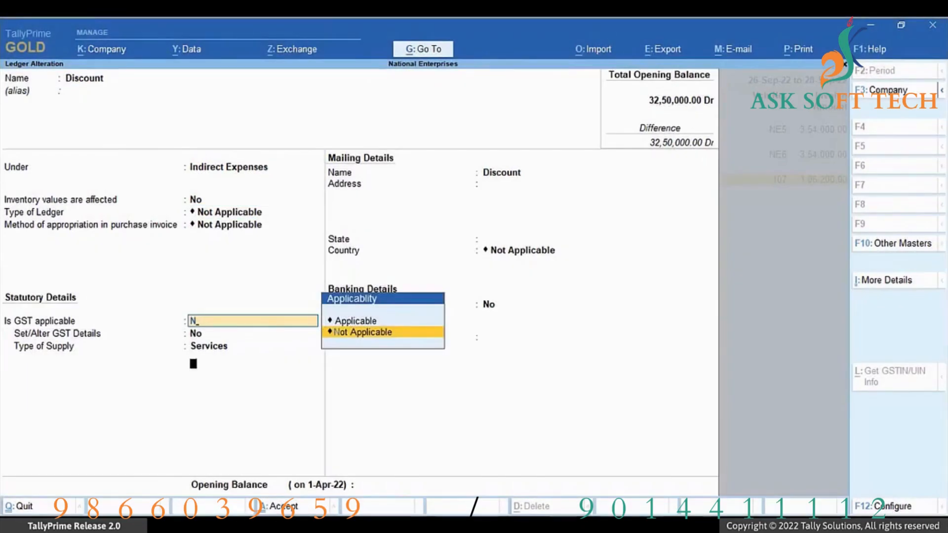
key("Return")
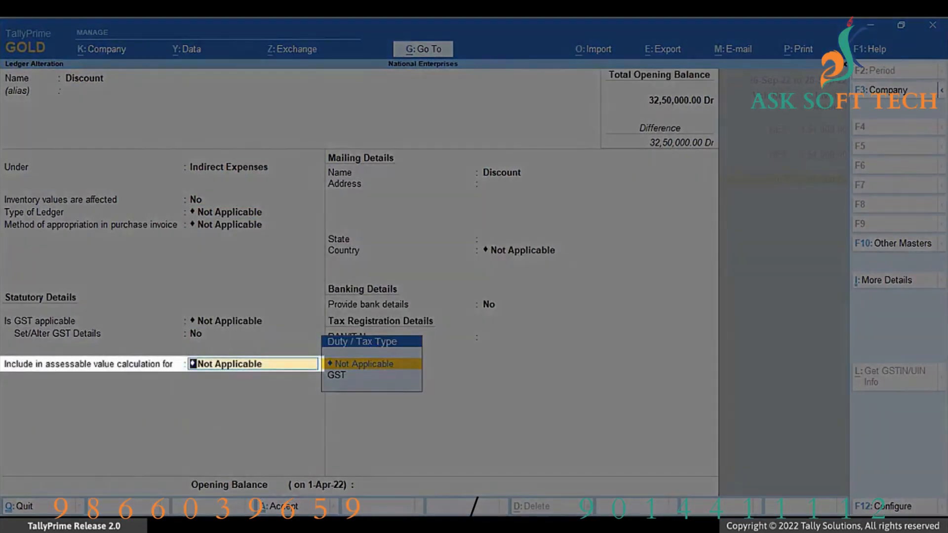
Step: Include the Discount ledger in assessable value calculation for GST, appropriated to Both and based on value, and save it
key("Down")
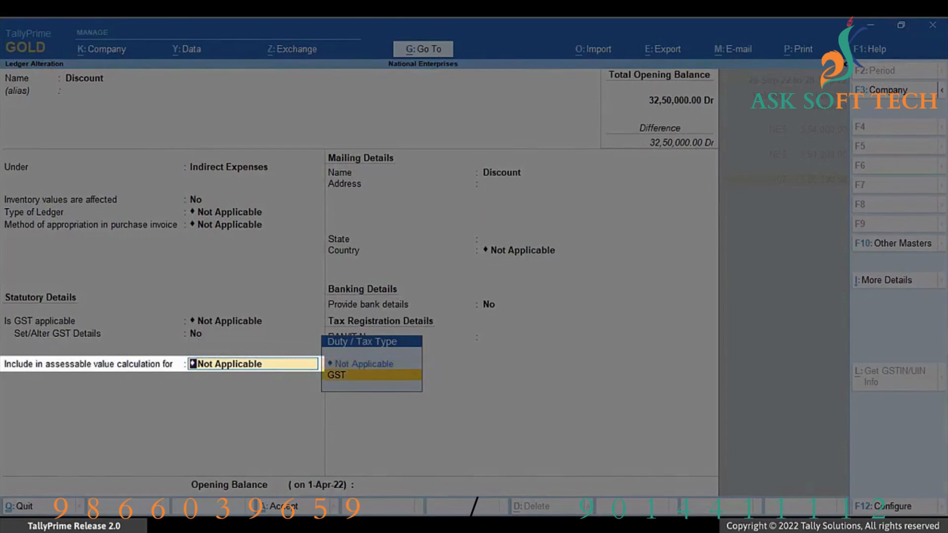
key("Return")
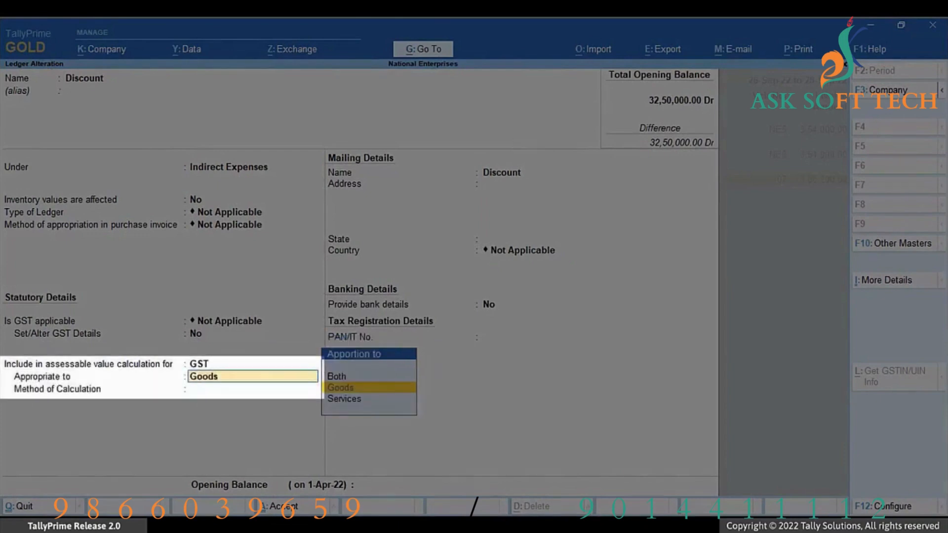
key("Up")
key("Return")
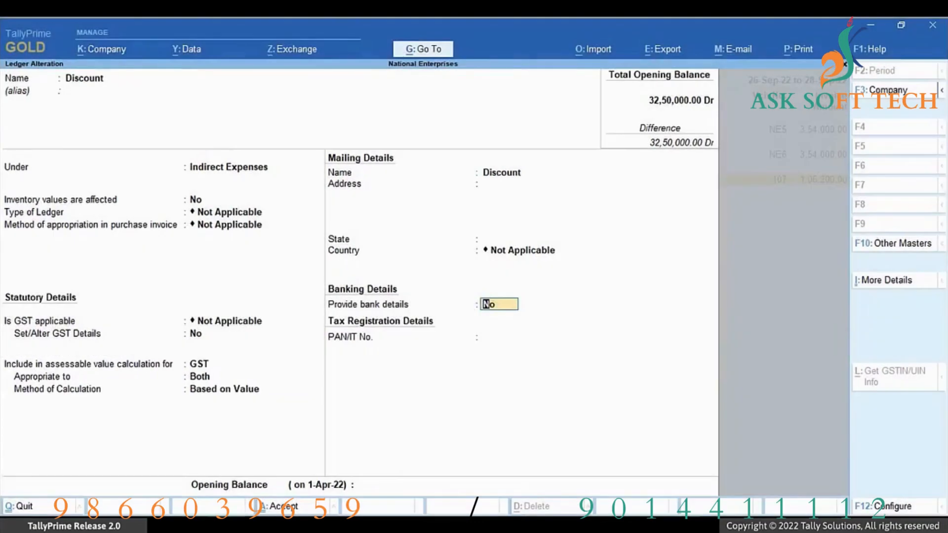
key("ctrl+a")
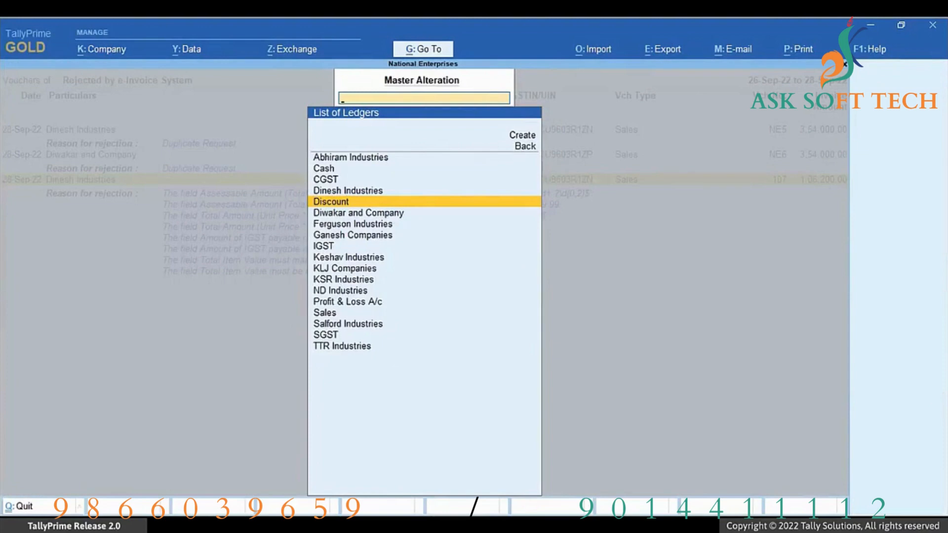
key("Escape")
key("Escape")
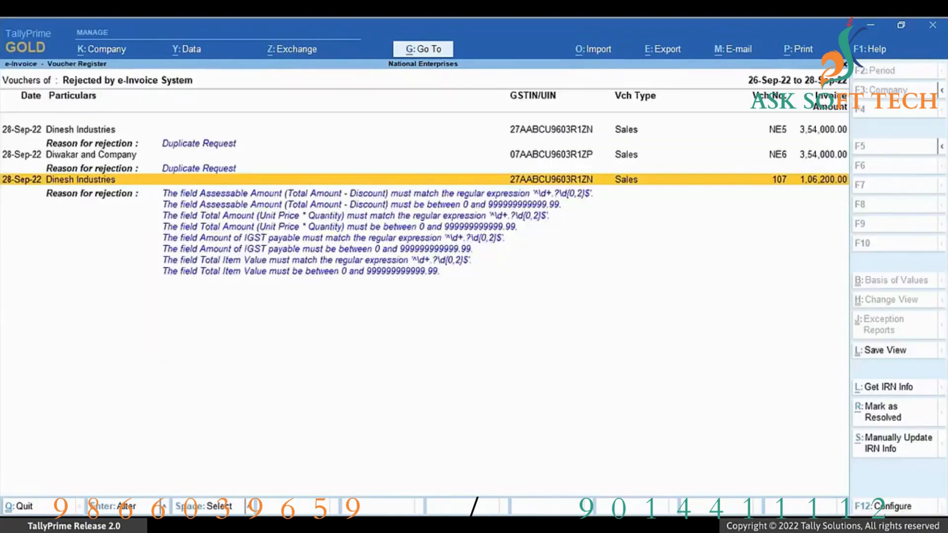
Step: Open the rejected Dinesh Industries voucher 107, accept it and send its details for e-Invoice generation
key("Return")
key("Return")
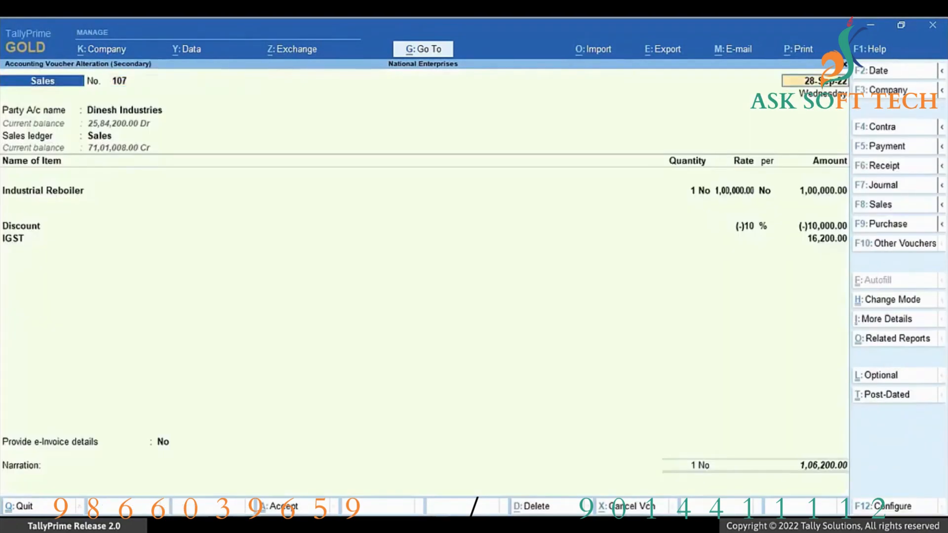
key("ctrl+a")
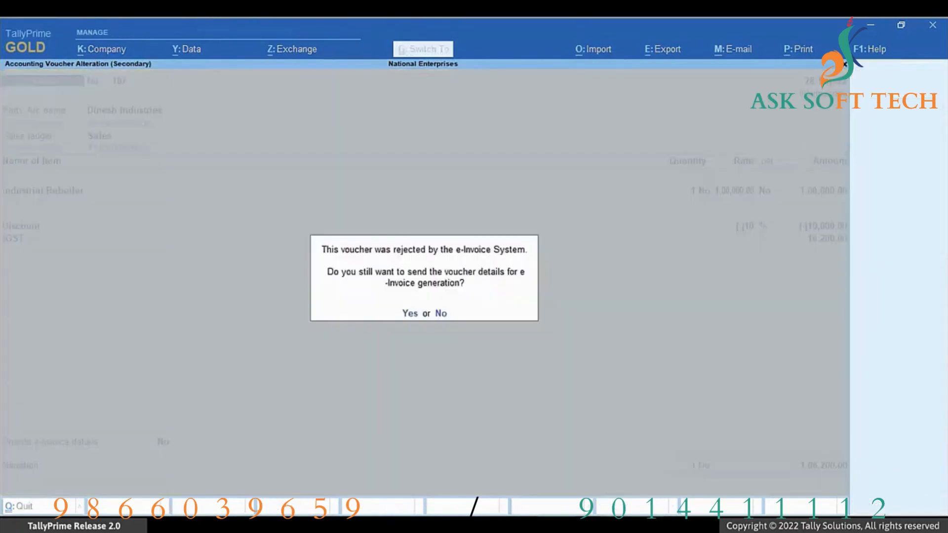
key("y")
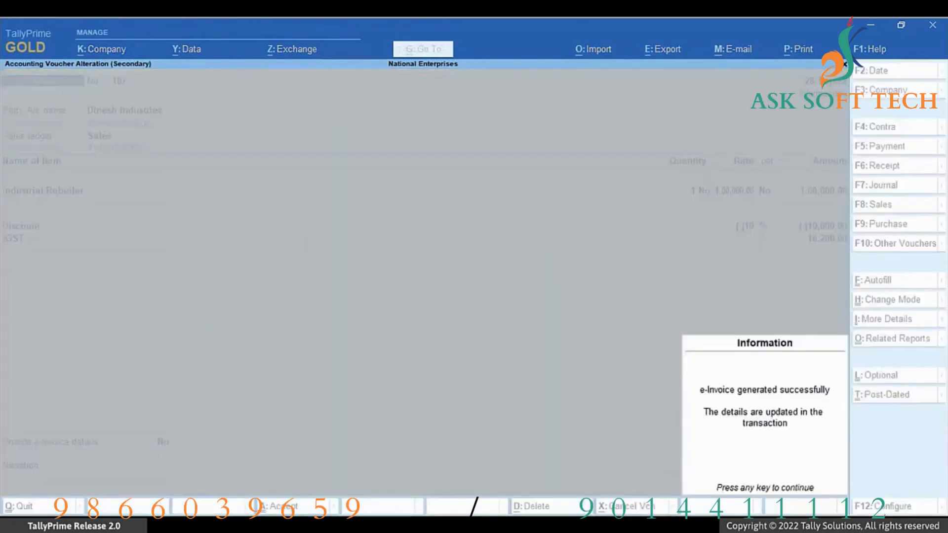
key("Return")
Step: Set Provide e-Invoice details to Yes to view the voucher's e-Invoice details
key("Return")
left_click(164, 448)
key("y")
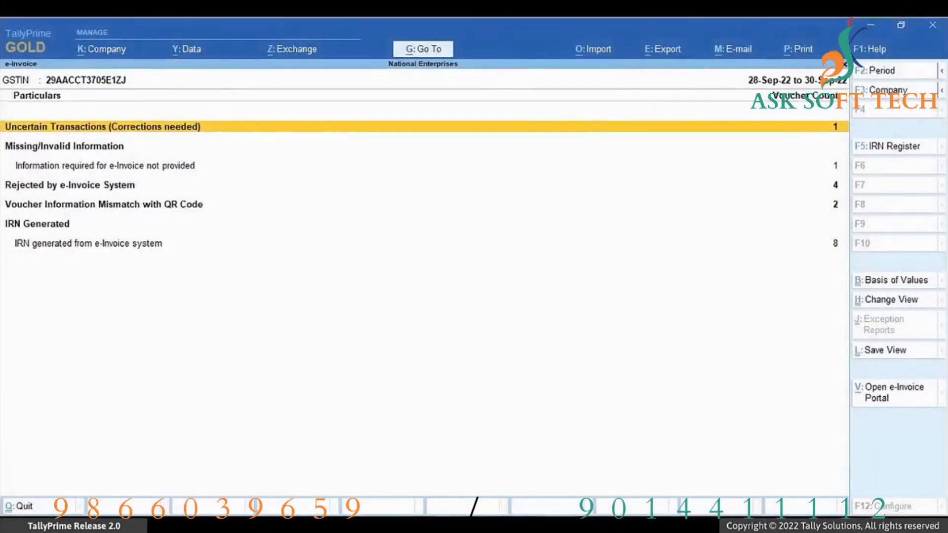
Step: Open the Dinesh Industries sales voucher 110 from the Rejected by e-Invoice System list
key("Down")
key("Down")
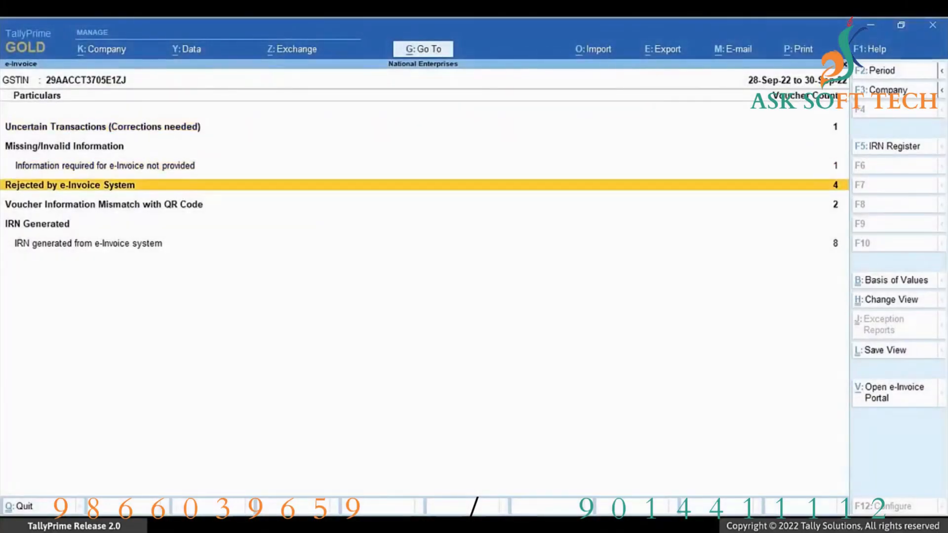
key("Return")
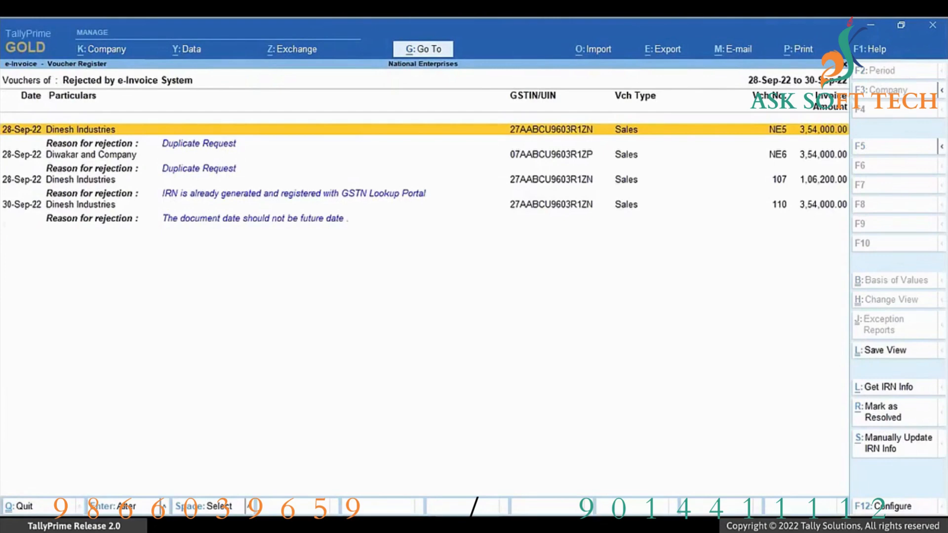
key("Down")
key("Down")
key("Down")
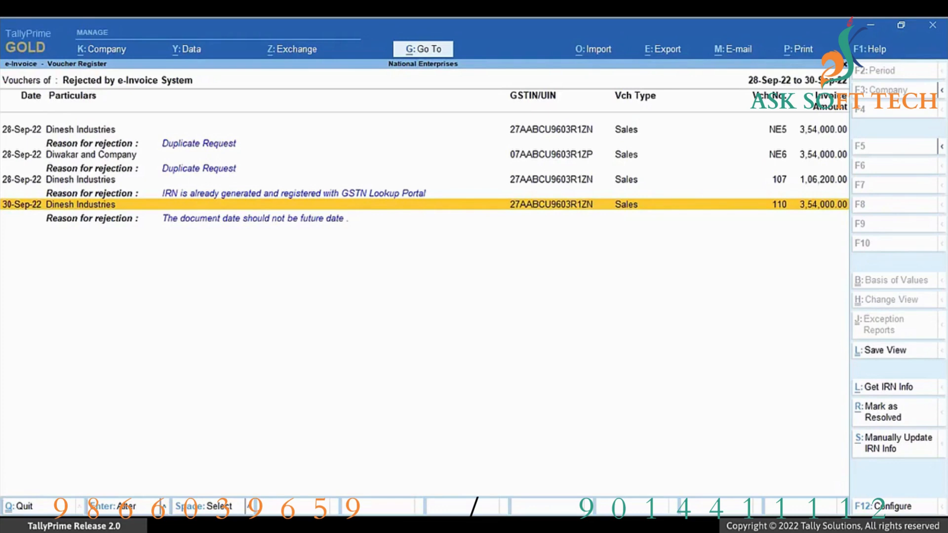
key("Return")
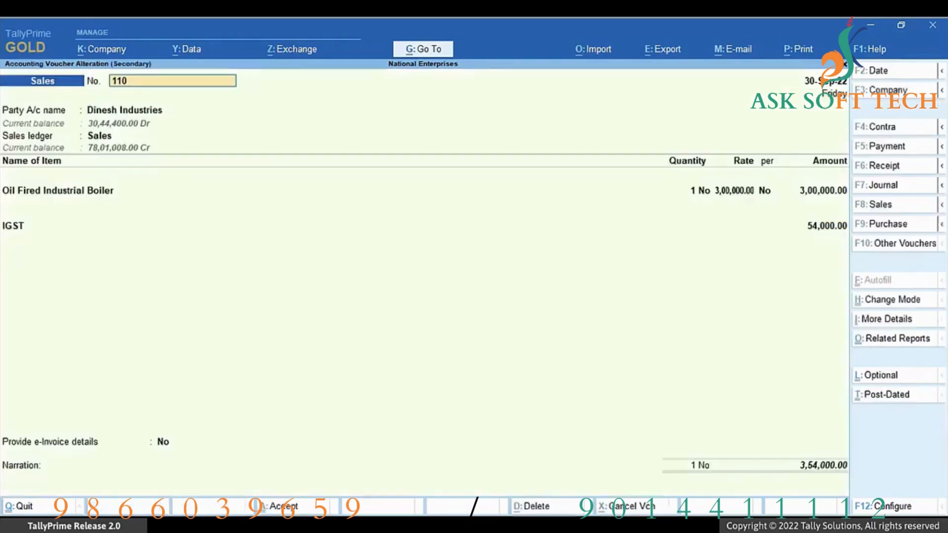
Step: Set the voucher date to 29-9, accept voucher 110 and send its details for e-Invoice generation
key("F2")
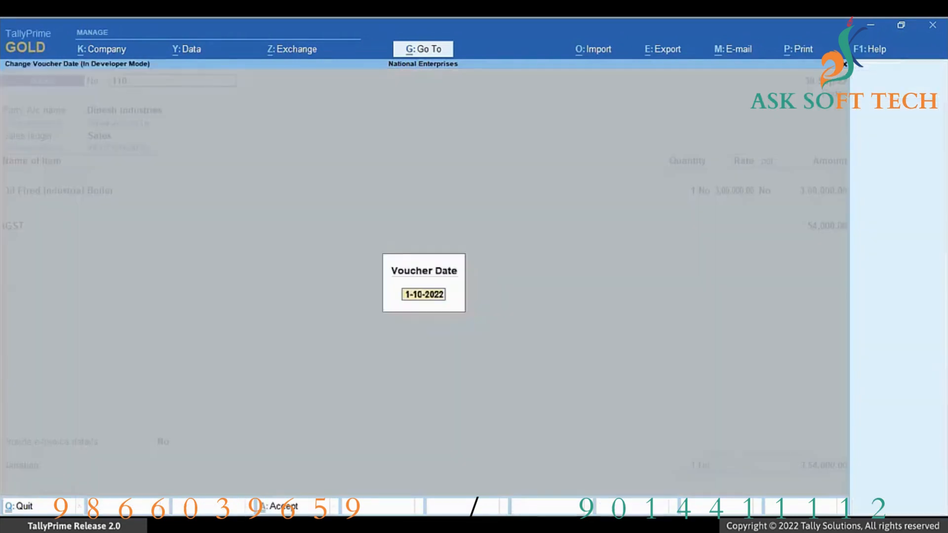
type("29-9")
key("Return")
key("ctrl+a")
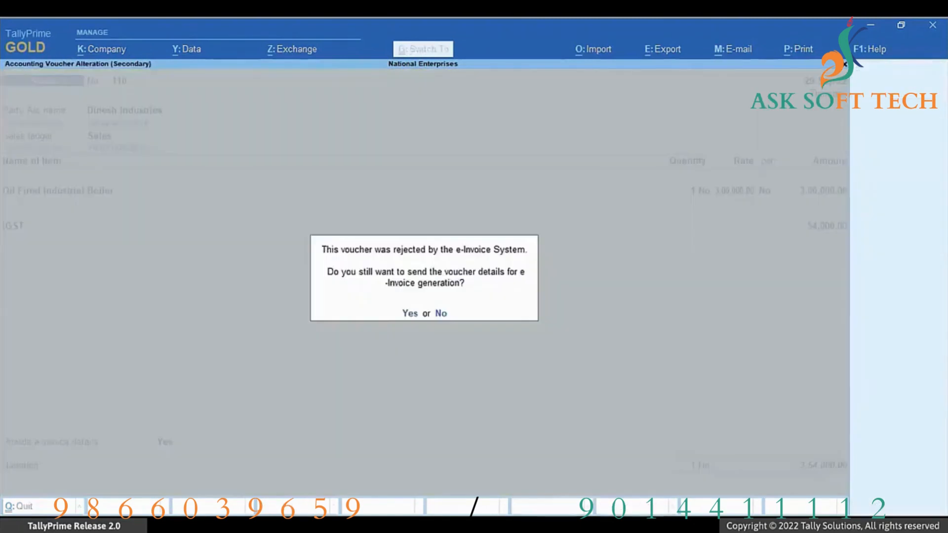
key("y")
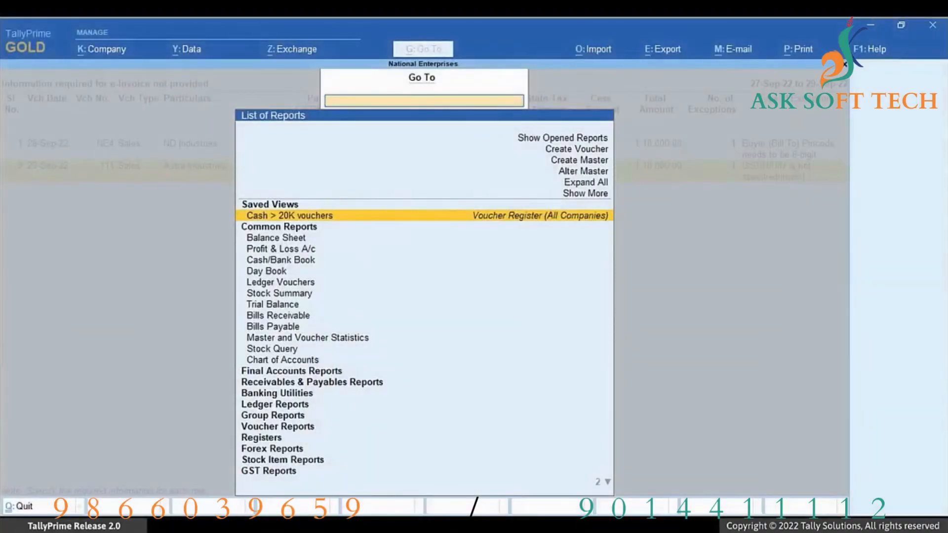
Step: Alter the Astra Industries ledger by replacing its GSTIN/UIN with the correct number and save it
key("Up")
key("Up")
key("Up")
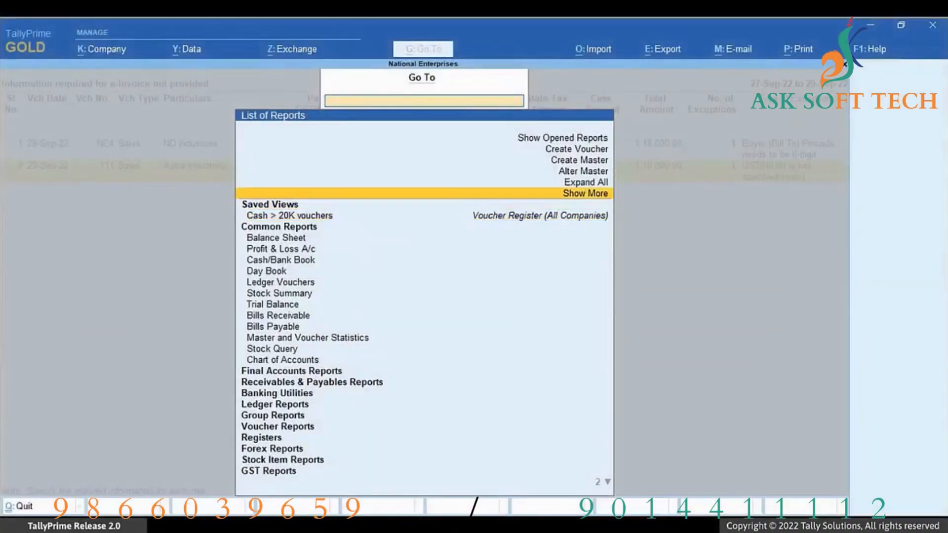
key("Return")
key("Down")
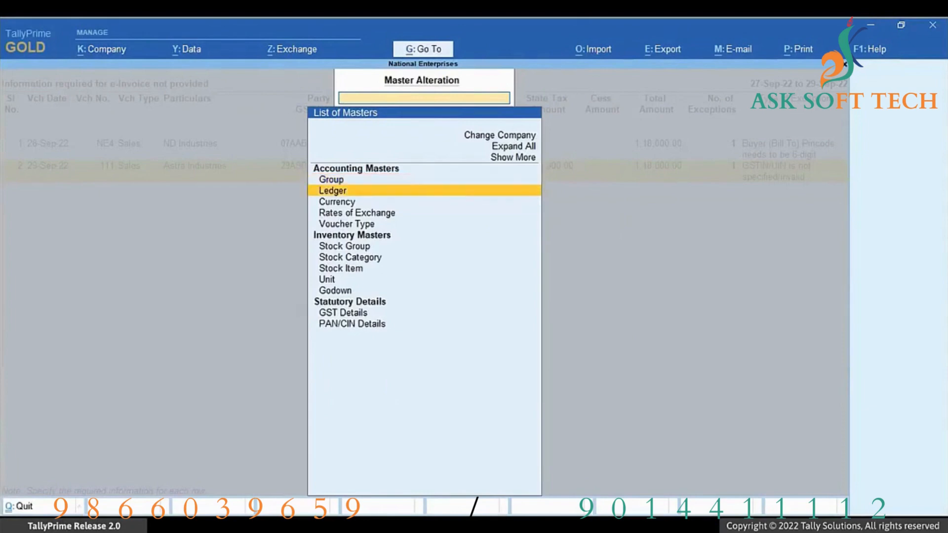
key("Return")
key("Down")
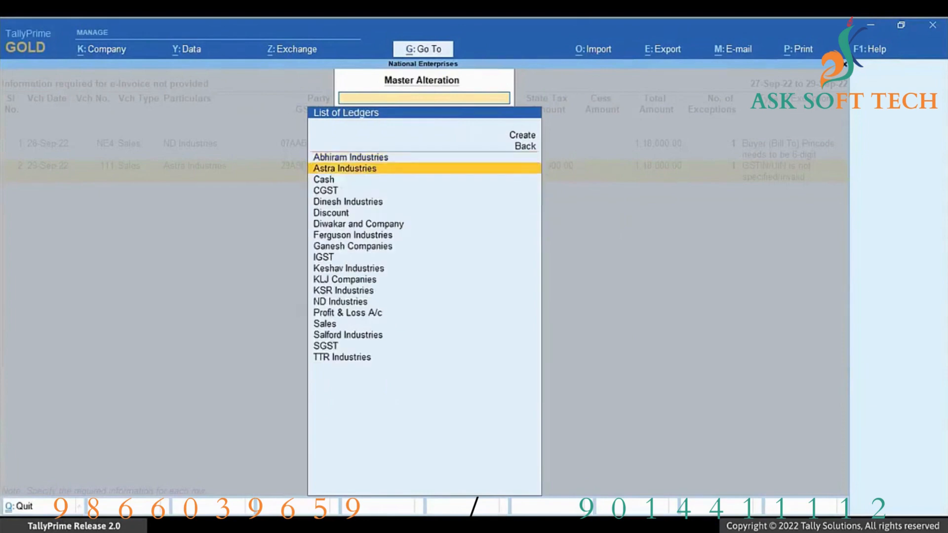
key("Return")
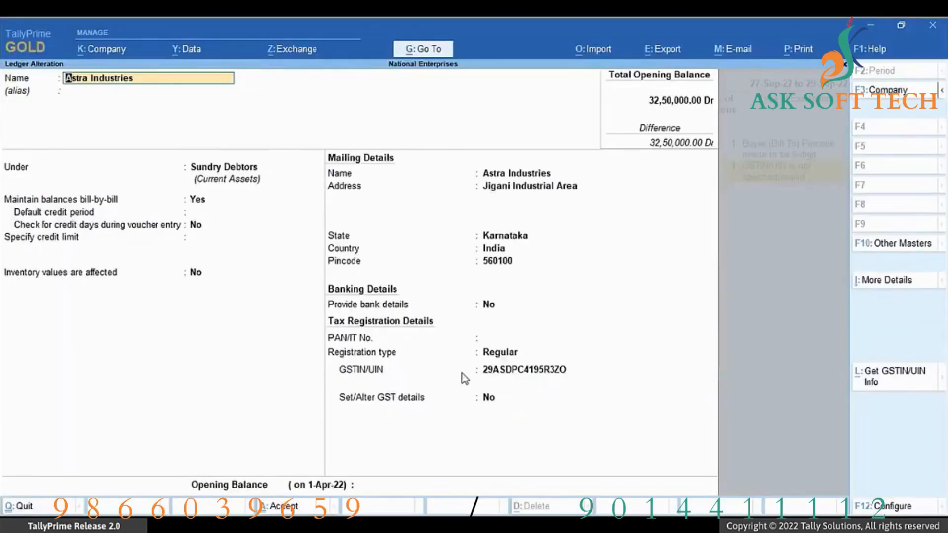
left_click(504, 372)
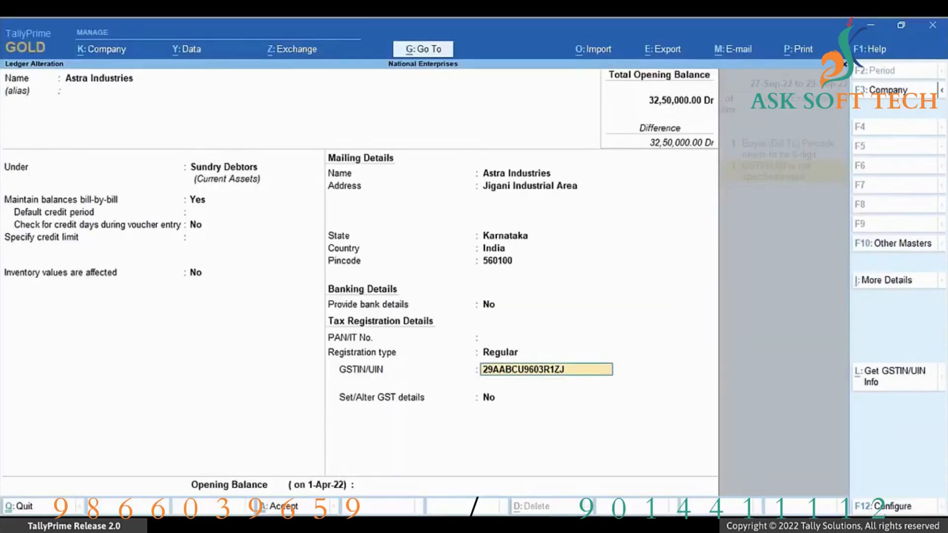
key("ctrl+a")
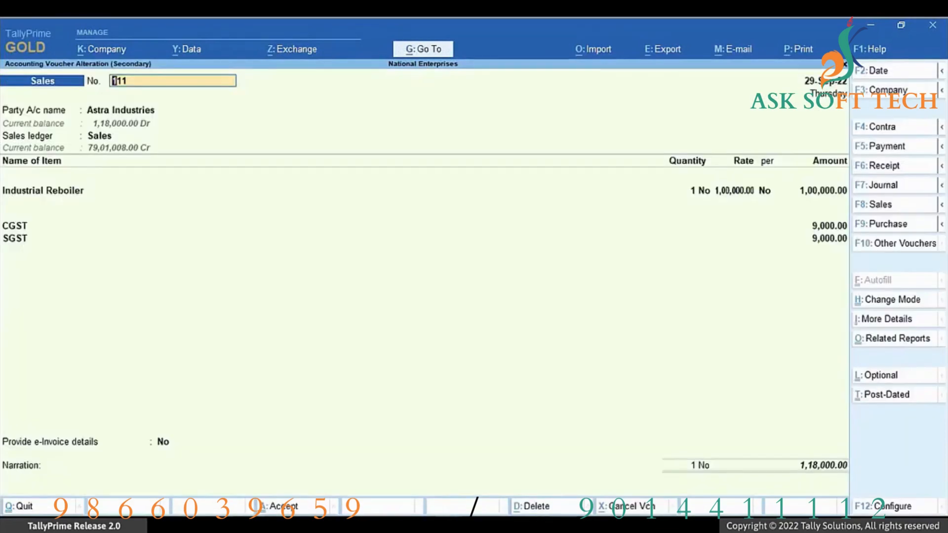
Step: Go through the dispatch and party details of the Astra Industries sales voucher 111 and confirm the corrected GSTIN/UIN and place of supply
key("Return")
key("Return")
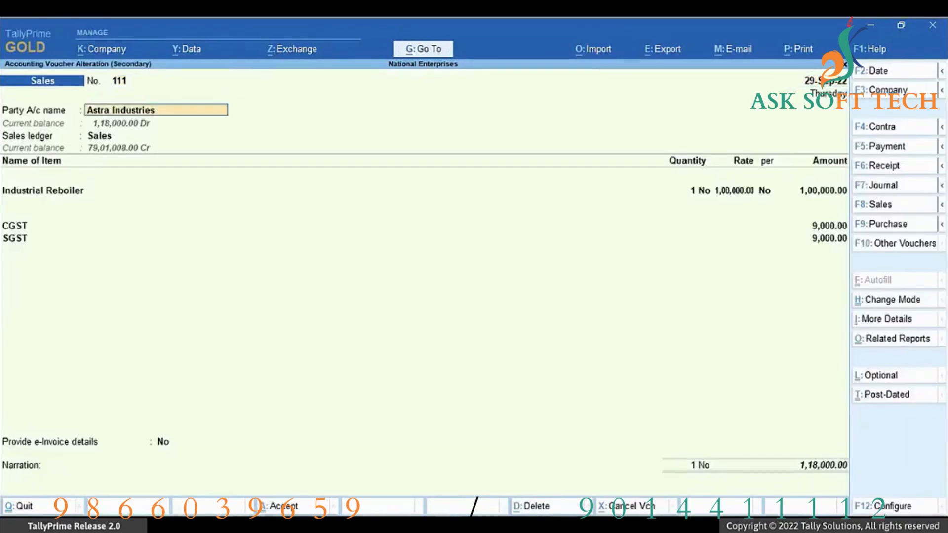
key("Return")
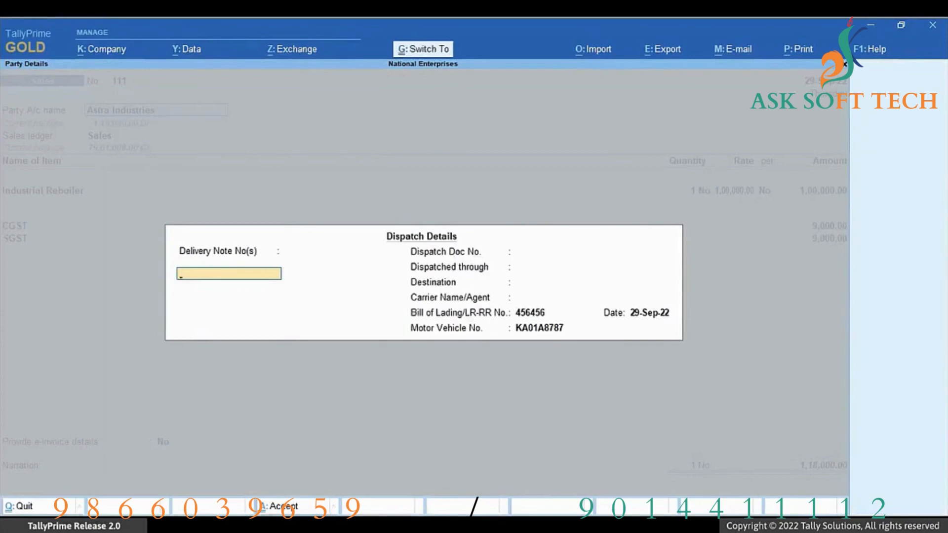
key("ctrl+a")
key("Return")
key("Return")
key("Return")
key("Return")
key("Return")
key("Return")
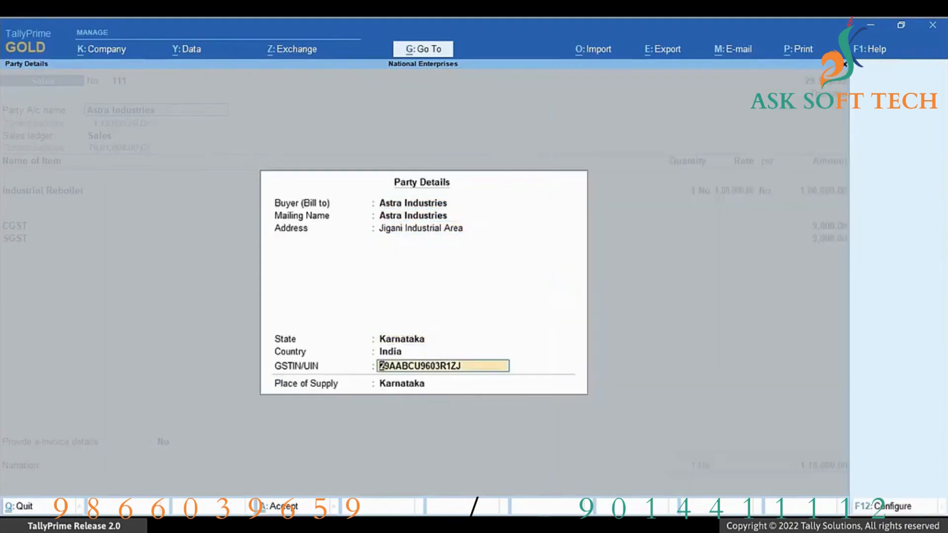
key("Return")
key("Return")
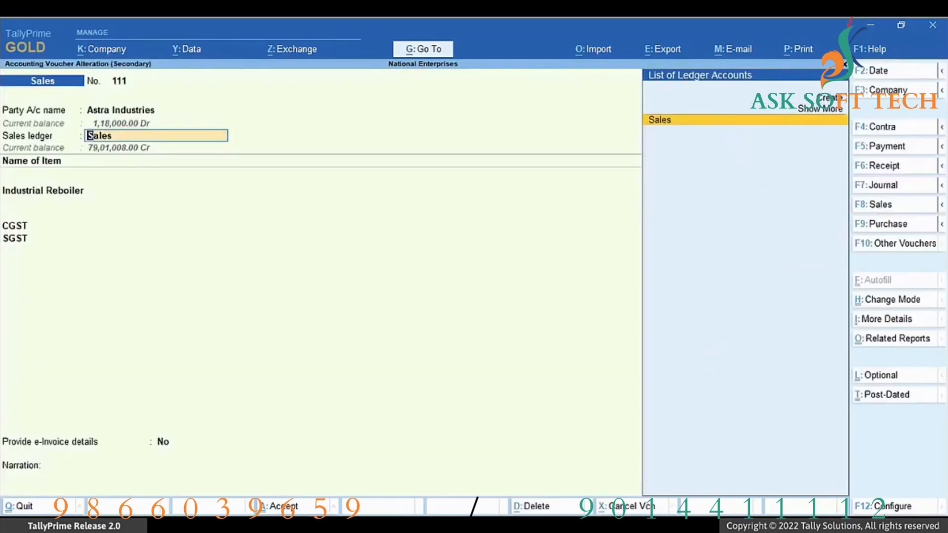
Step: Accept the Astra Industries sales voucher 111 with its existing sales ledger and item, and generate its e-Invoice
key("Return")
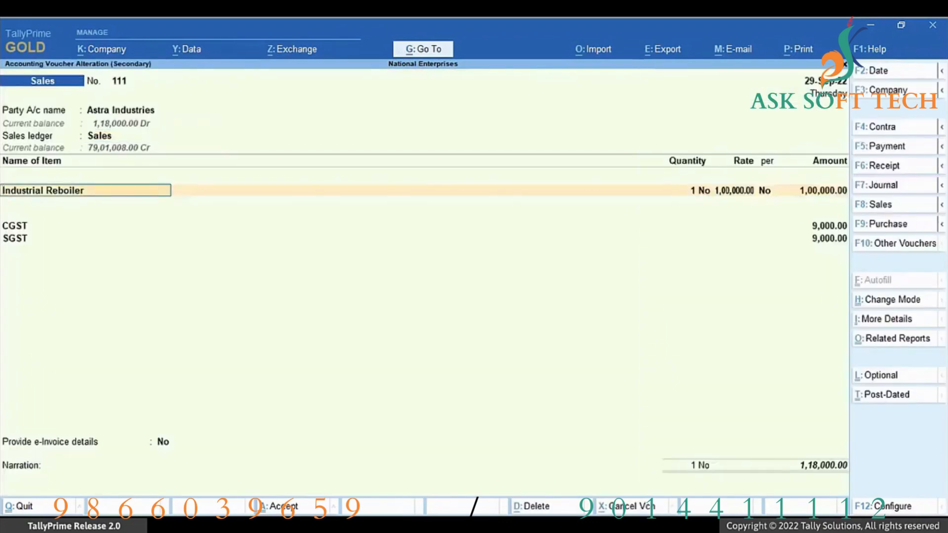
key("ctrl+a")
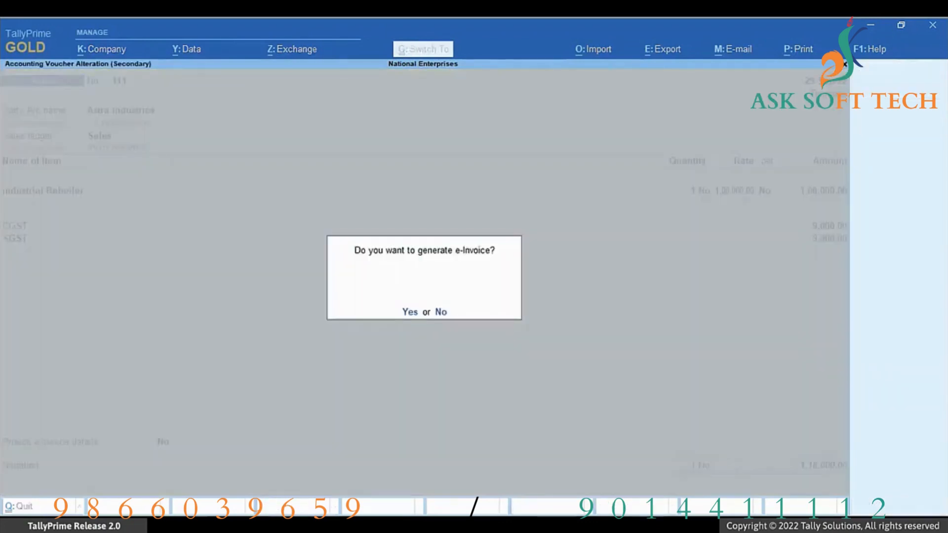
key("Return")
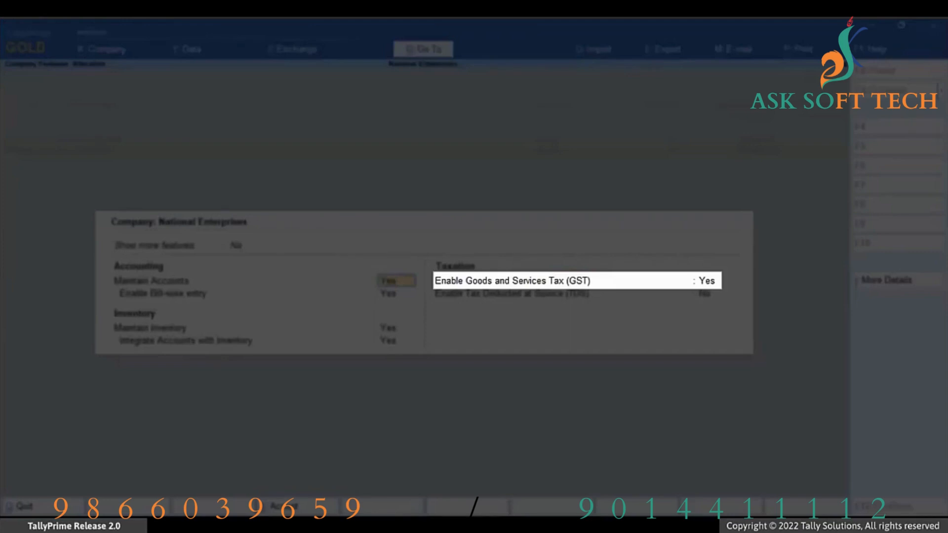
Step: Go through the National Enterprises company features into its GST details and check the registration type, applicable date and GSTIN/UIN
key("Return")
key("Return")
key("Return")
key("Return")
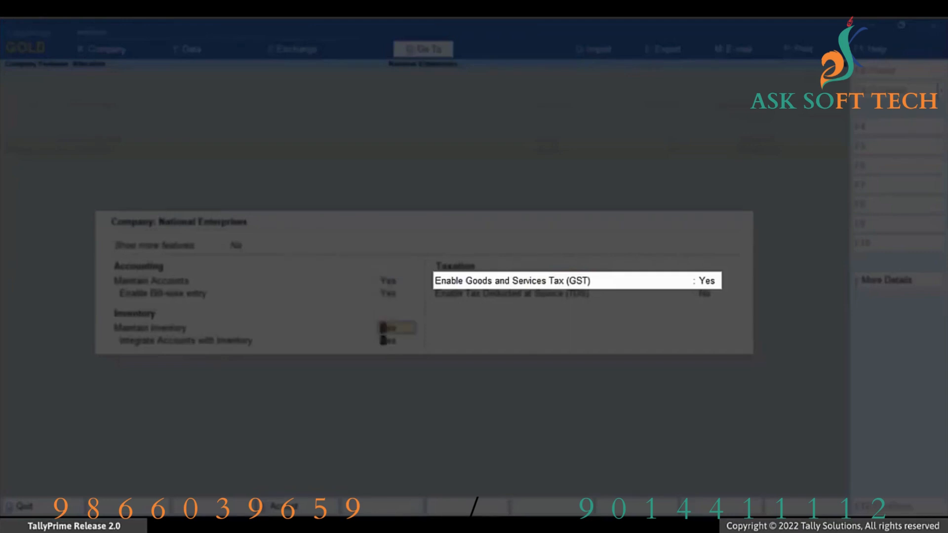
key("Return")
key("Return")
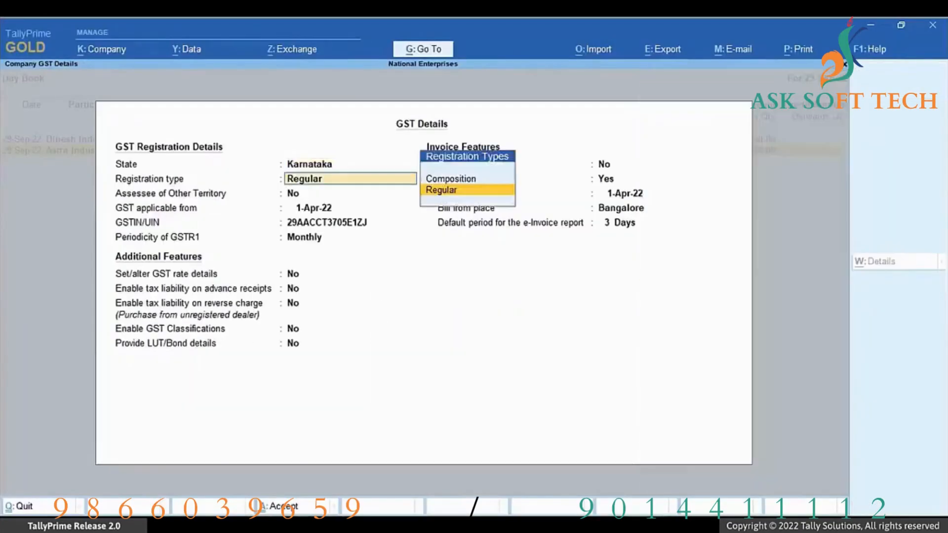
key("Return")
key("Return")
key("Return")
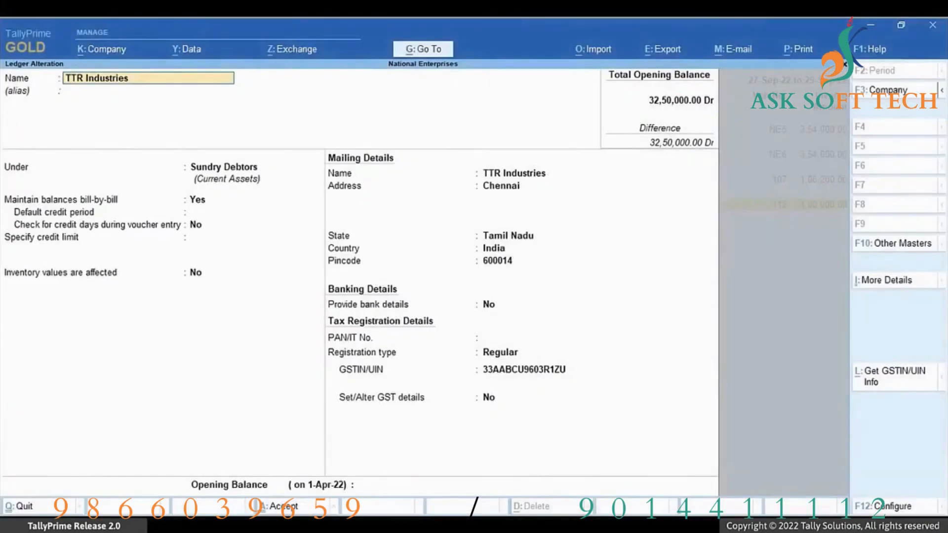
Step: Enable Set/Alter GST details for the TTR Industries ledger, keep party type SEZ and its GSTIN/UIN, and return to the rejected vouchers
left_click(490, 398)
type("y")
key("Return")
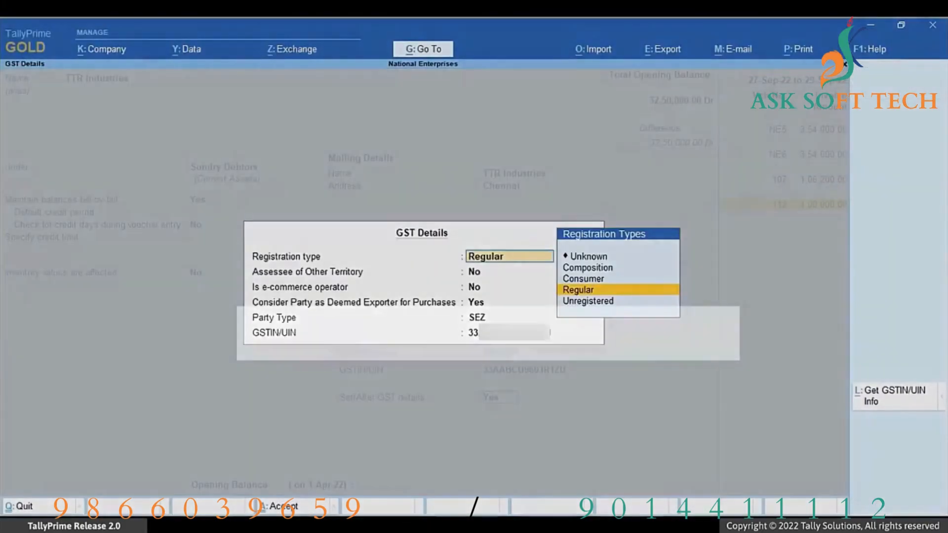
key("Return")
key("Return")
key("Return")
key("Return")
key("Return")
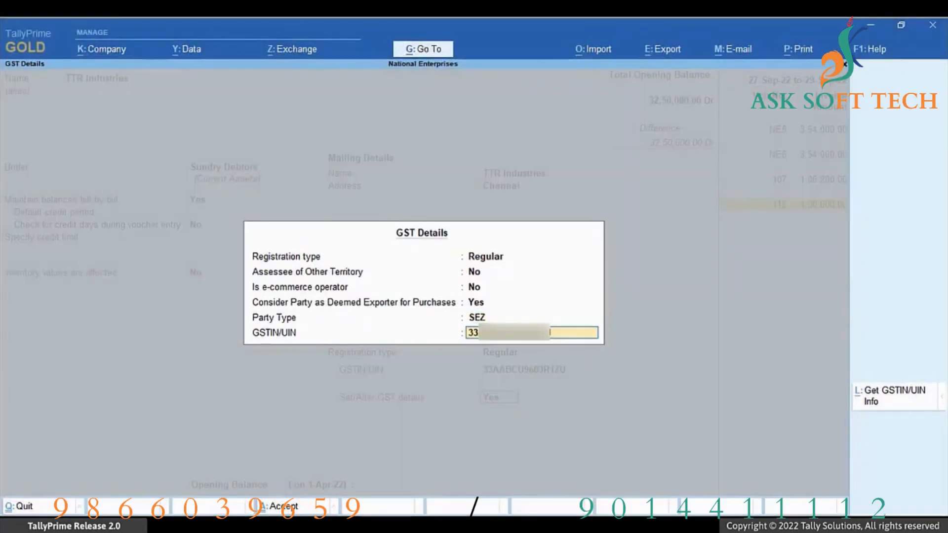
key("Return")
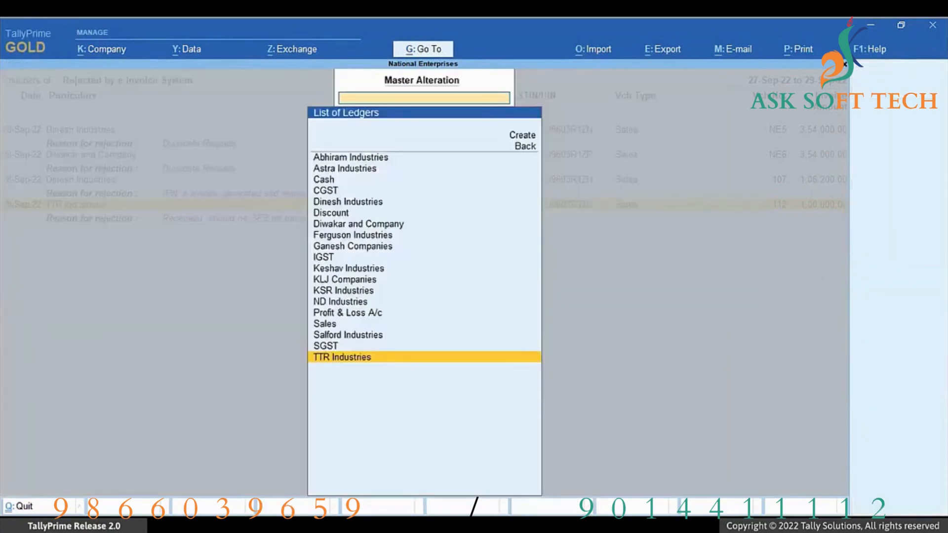
key("Escape")
key("Escape")
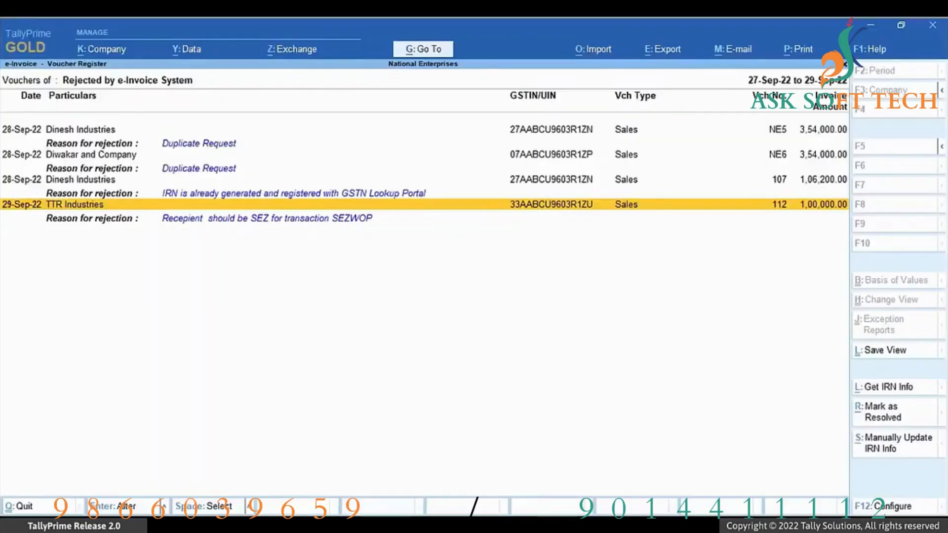
Step: Open the TTR Industries sales voucher 112, accept it and send its details for e-Invoice generation
key("Return")
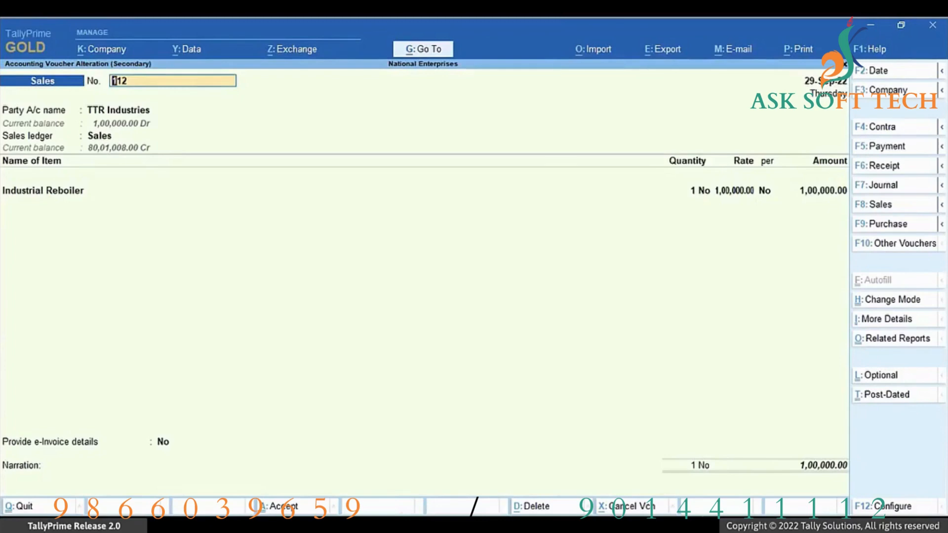
key("ctrl+a")
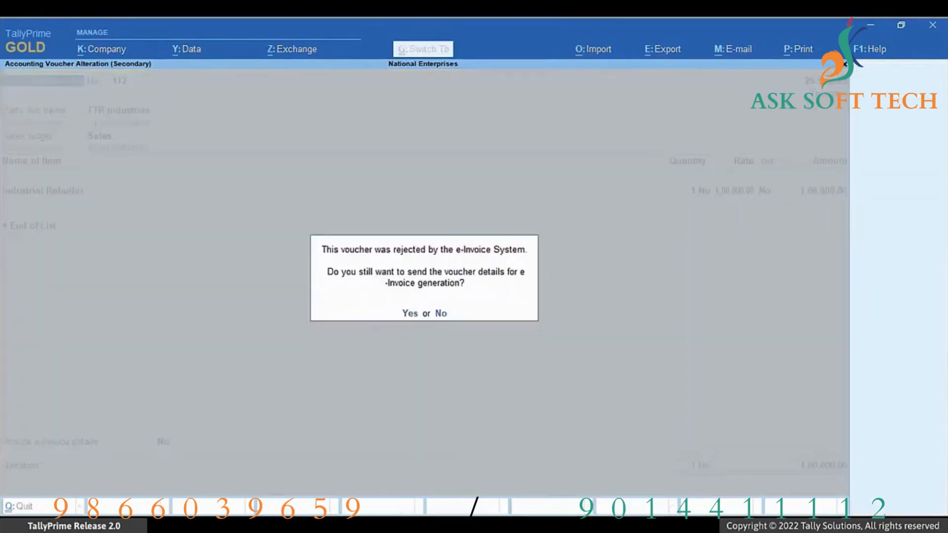
key("y")
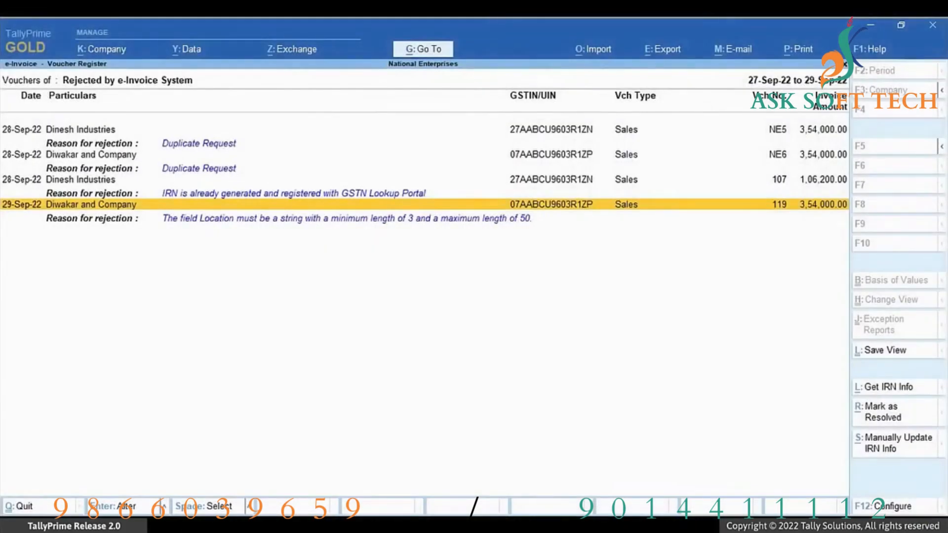
Step: Open the company's GST details from the National Enterprises company features and advance to the Invoice Features settings
key("Escape")
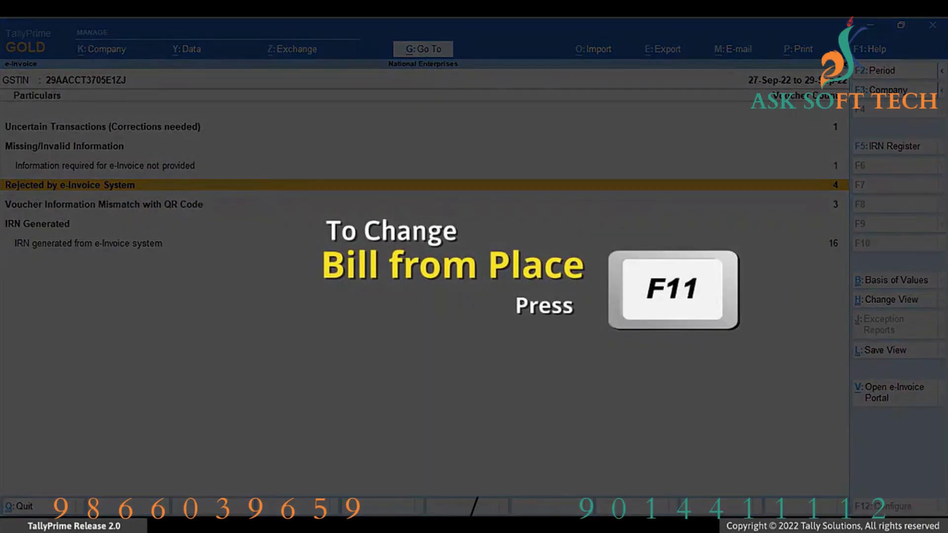
key("F11")
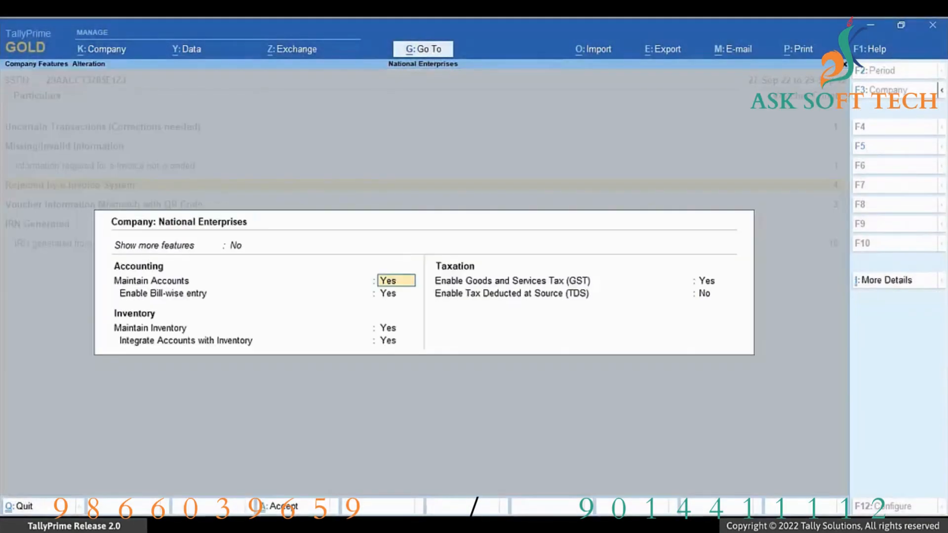
key("Return")
key("Return")
key("Return")
type("y")
key("Return")
key("Return")
key("Return")
key("Return")
key("Return")
key("Return")
key("Return")
key("Return")
key("Return")
key("Return")
key("Return")
key("Return")
key("Return")
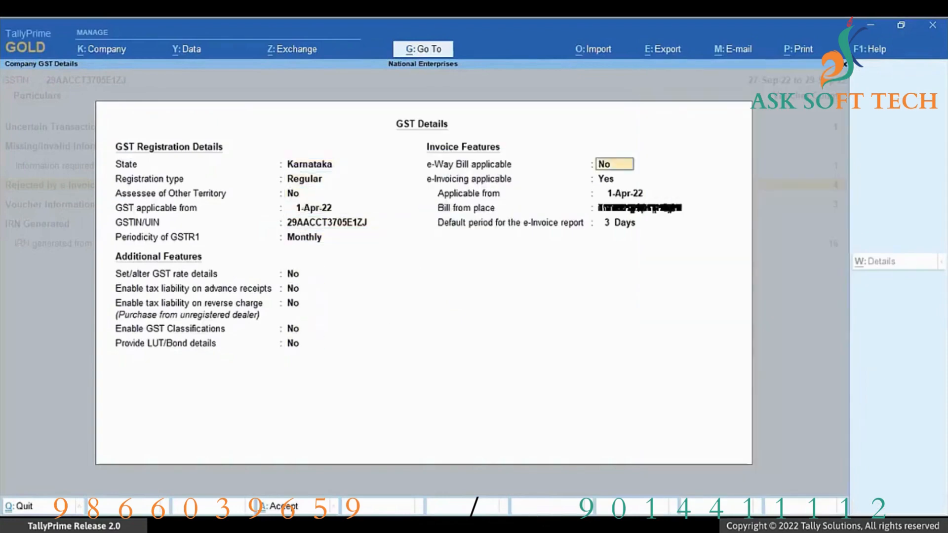
Step: Set the company's Bill from place to Bangalore and save the GST details and company features
key("Return")
key("Return")
type("Bang")
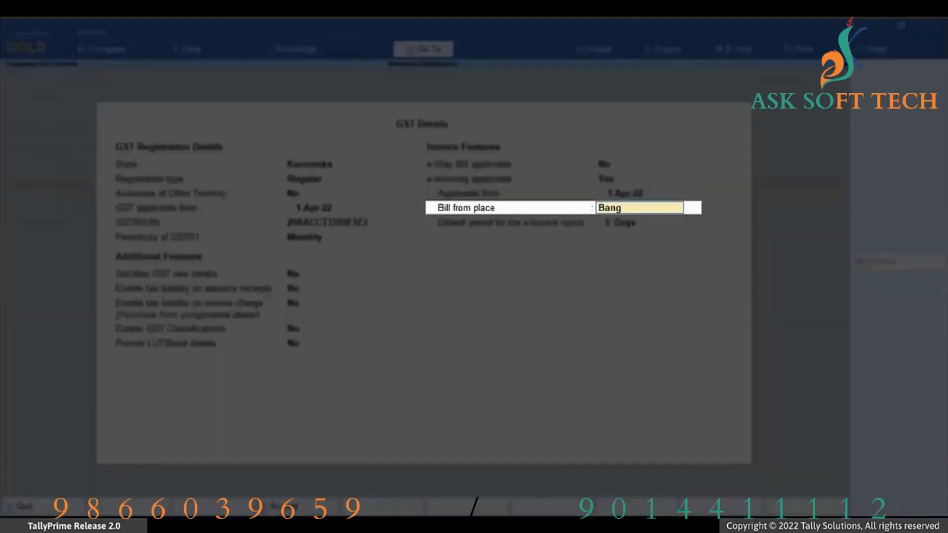
type("alore")
key("Return")
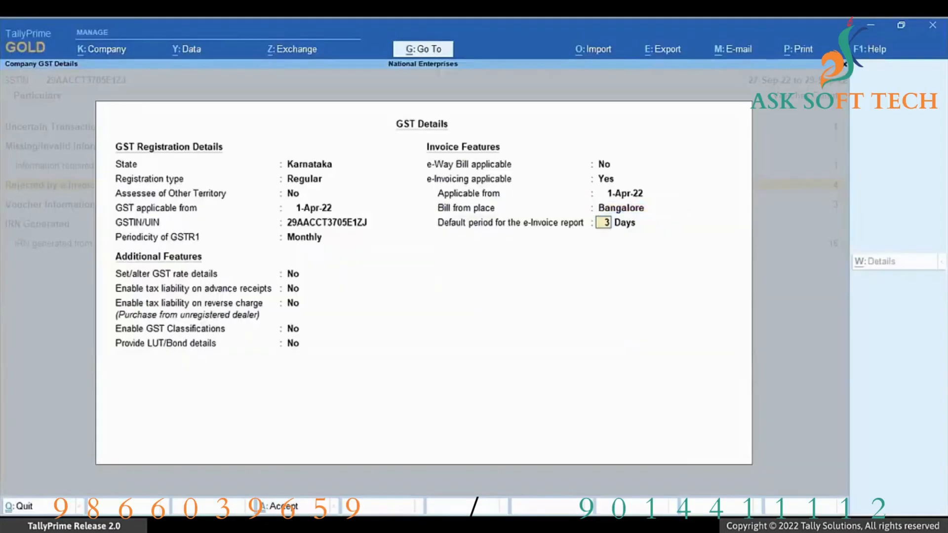
key("Return")
key("Return")
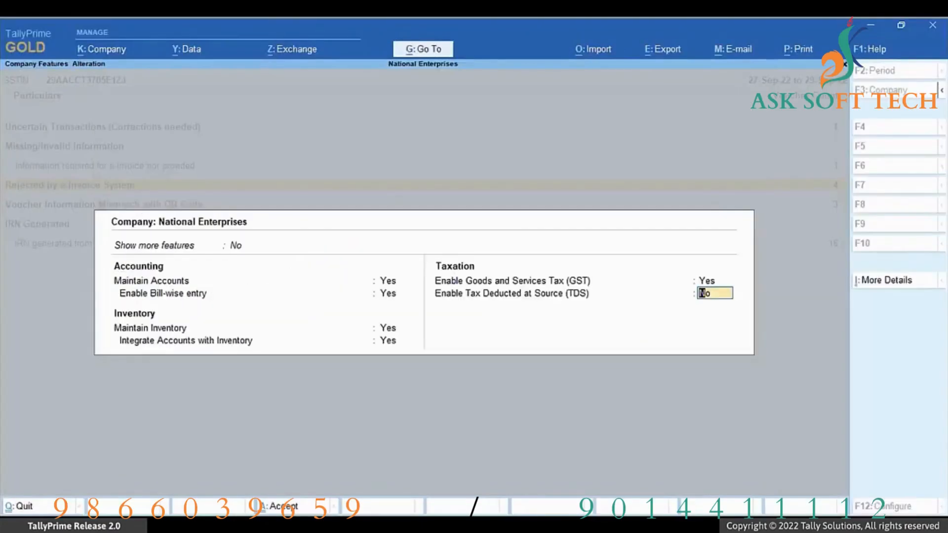
key("ctrl+a")
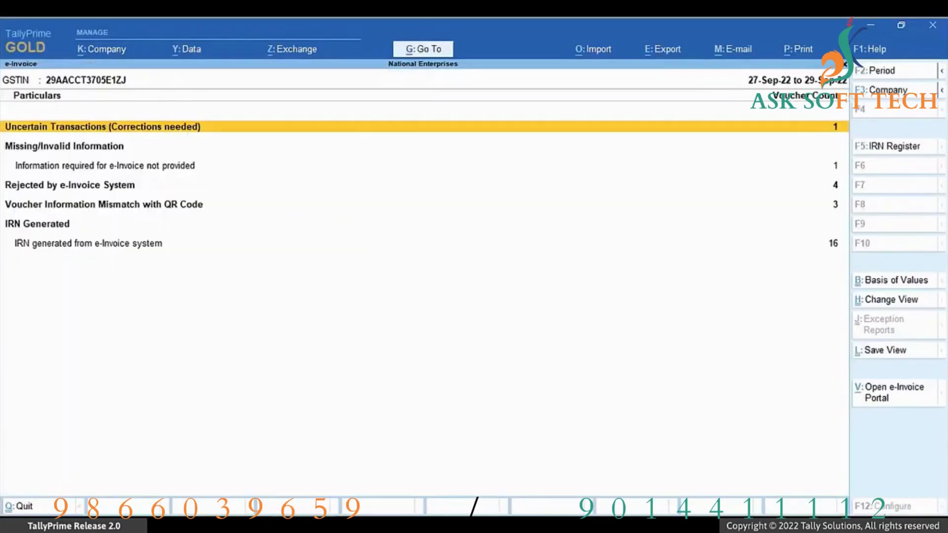
Step: Open the Diwakar and Company sales voucher 119 from the Rejected by e-Invoice System list
key("Down")
key("Down")
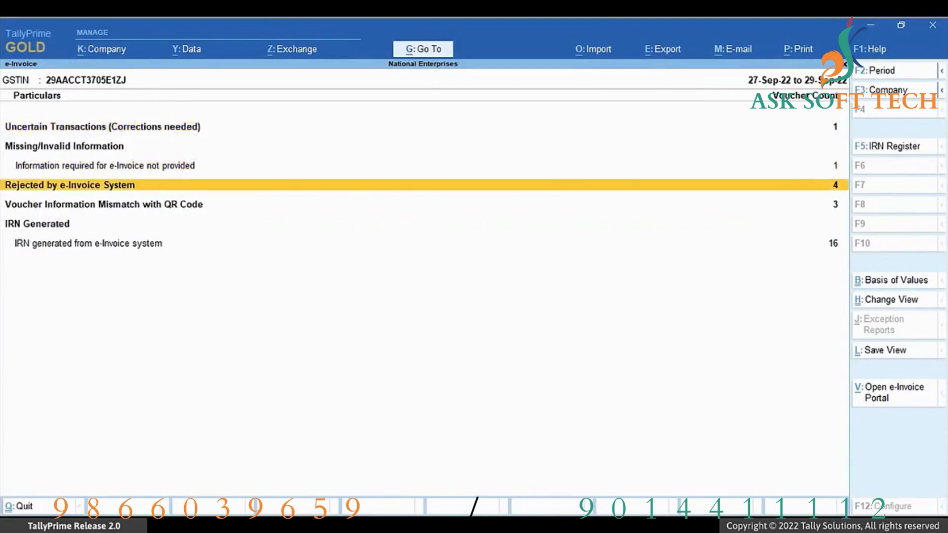
key("Return")
key("Down")
key("Down")
key("Down")
key("Down")
key("Down")
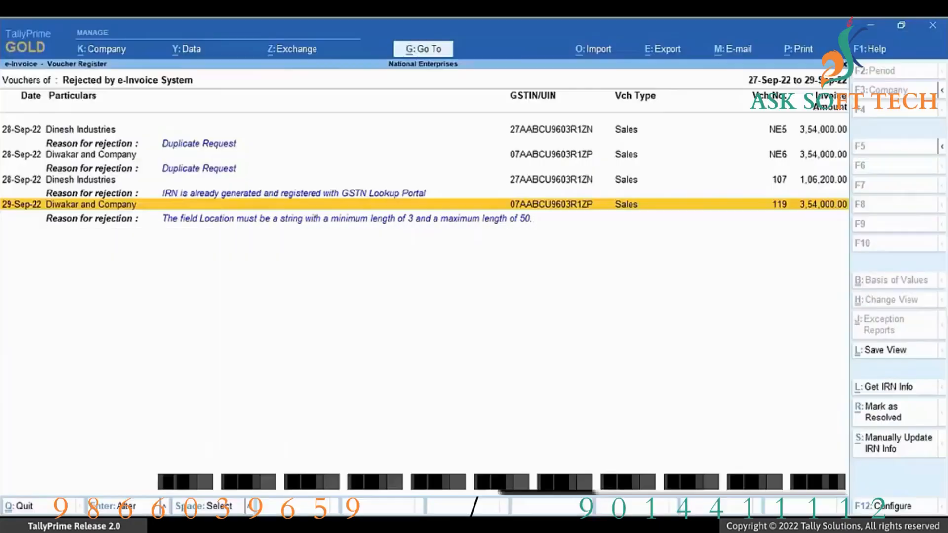
key("Return")
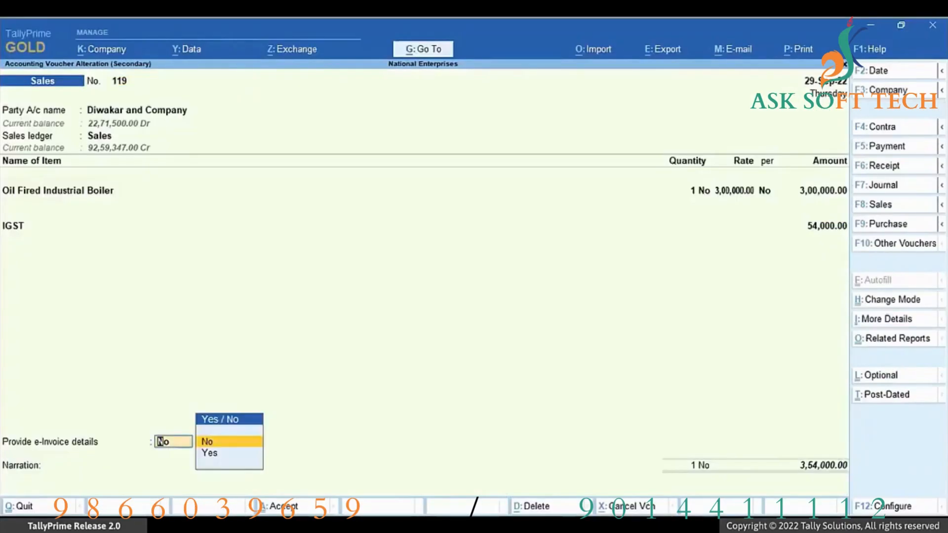
Step: Provide e-Invoice details for voucher 119, enabling Dispatch From details and keeping Delhi as party place and Bangalore as dispatch place
key("Down")
key("Return")
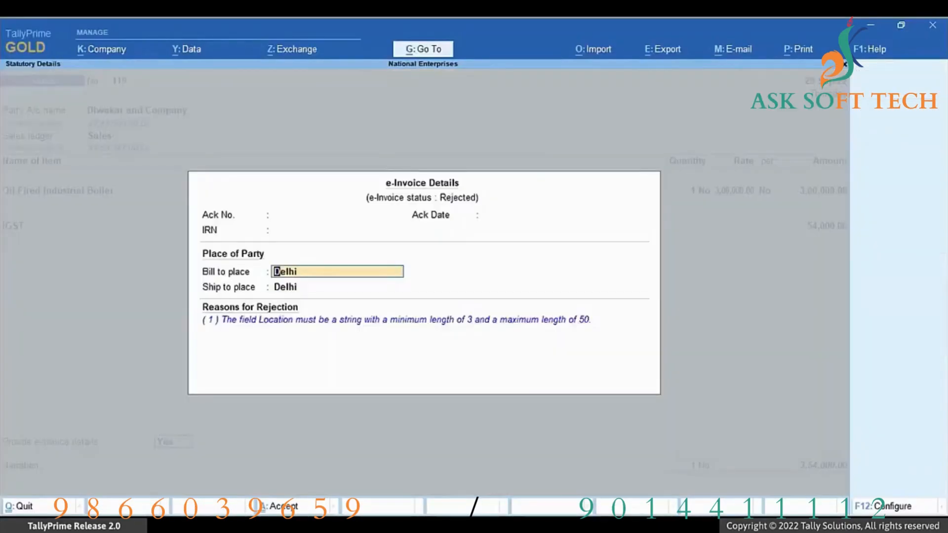
key("F12")
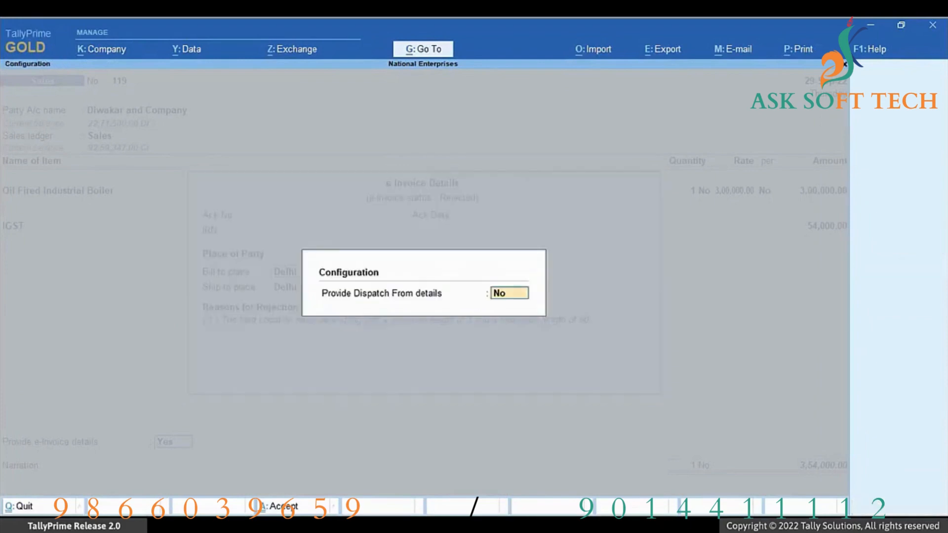
type("y")
key("Return")
key("Return")
key("Return")
key("Return")
key("Return")
key("Return")
key("Return")
key("Return")
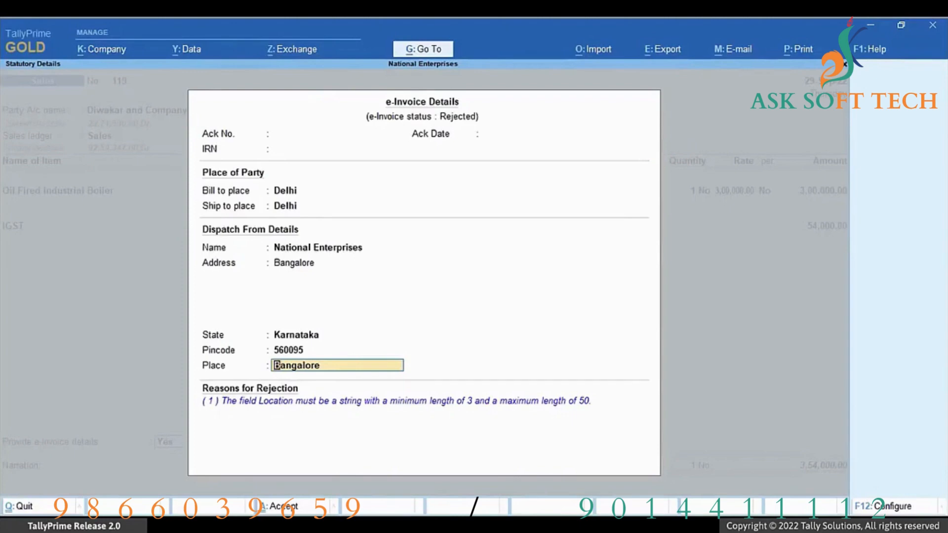
Step: Save the e-Invoice details, accept voucher 119 and send its details for e-Invoice generation
key("ctrl")
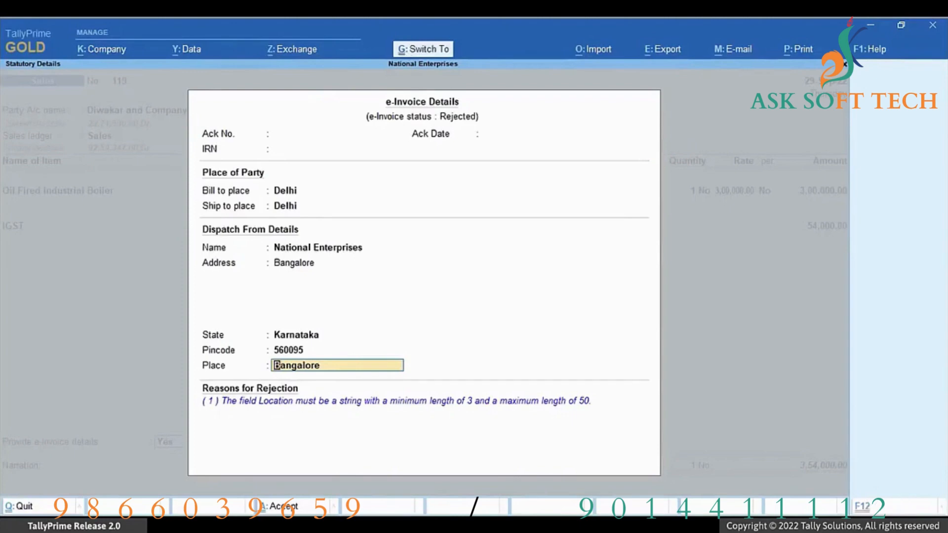
key("ctrl+a")
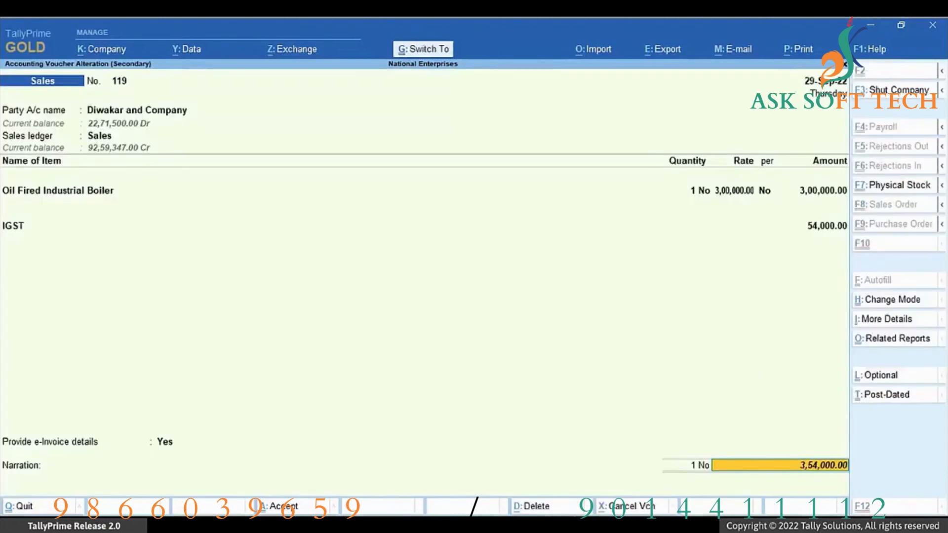
key("ctrl+a")
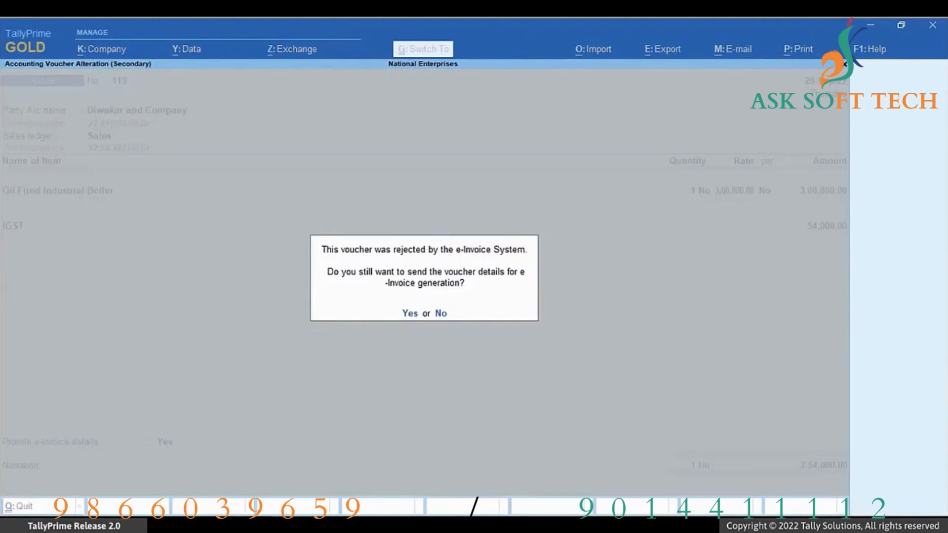
key("y")
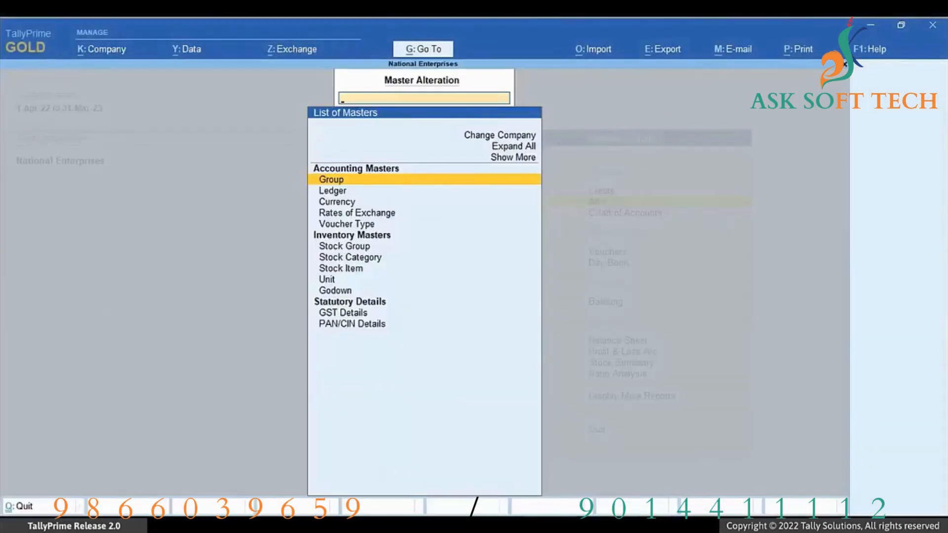
Step: Open the Steel Electric Hot Industrial Boiler stock item for alteration from the inventory masters
key("Down")
key("Down")
key("Down")
key("Down")
key("Down")
key("Down")
key("Down")
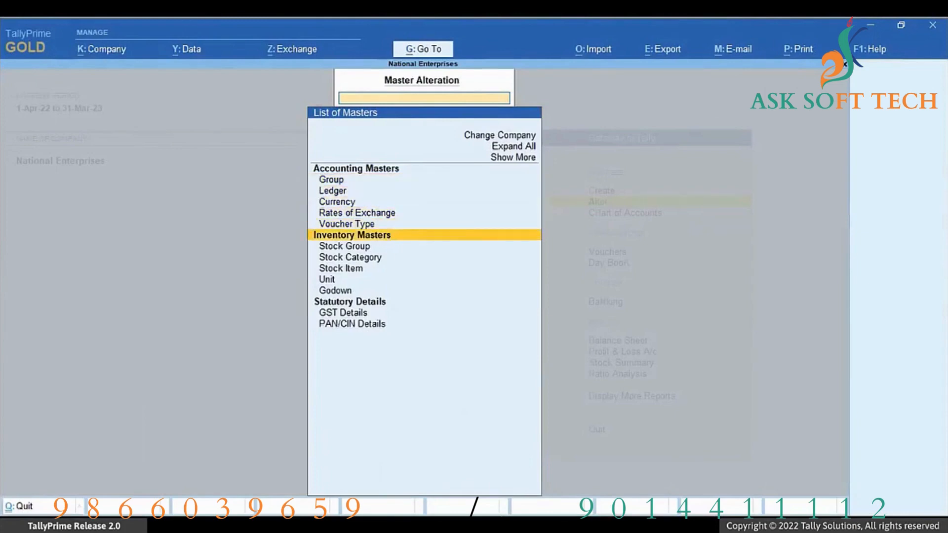
key("Return")
key("Down")
key("Down")
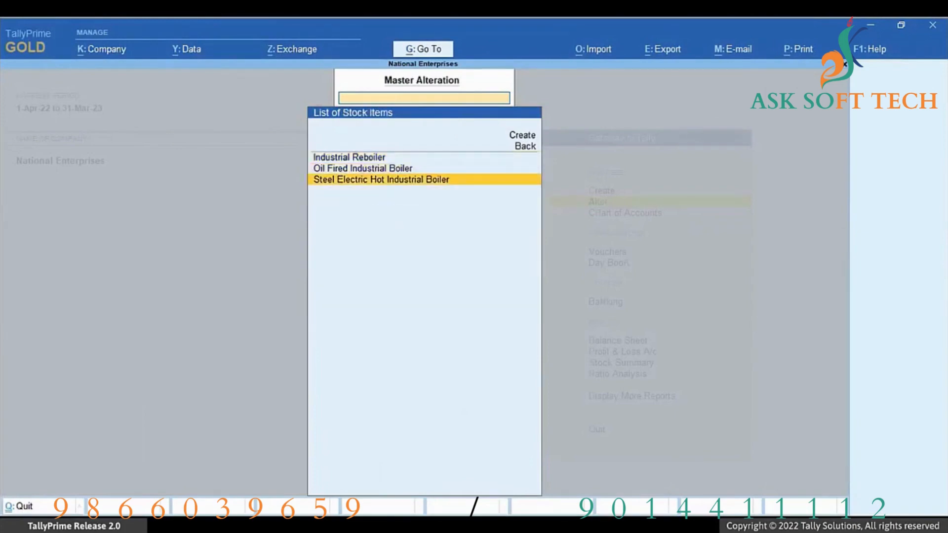
key("Return")
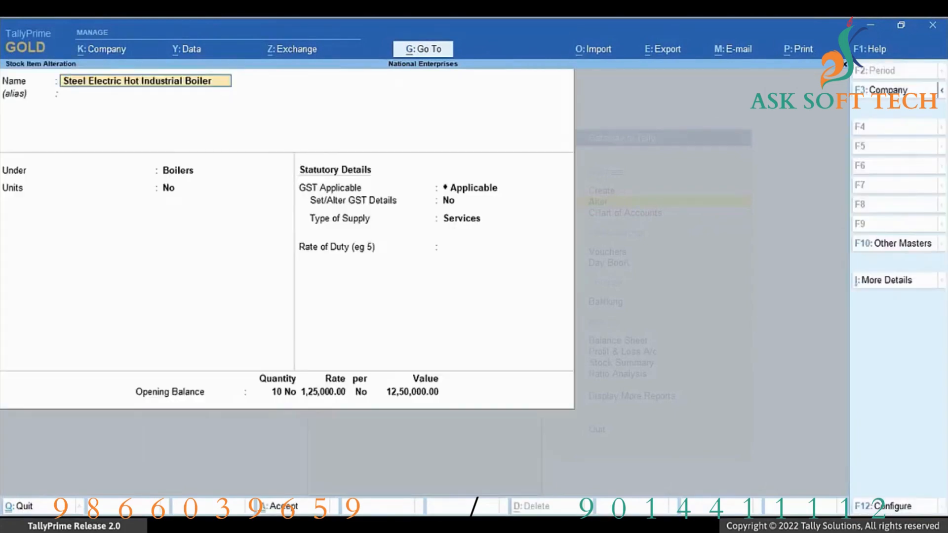
Step: Set Set/Alter GST Details to Yes for the Steel Electric Hot Industrial Boiler and open its HSN/SAC and tax details
key("Return")
key("Return")
key("Return")
key("Return")
key("Return")
key("Return")
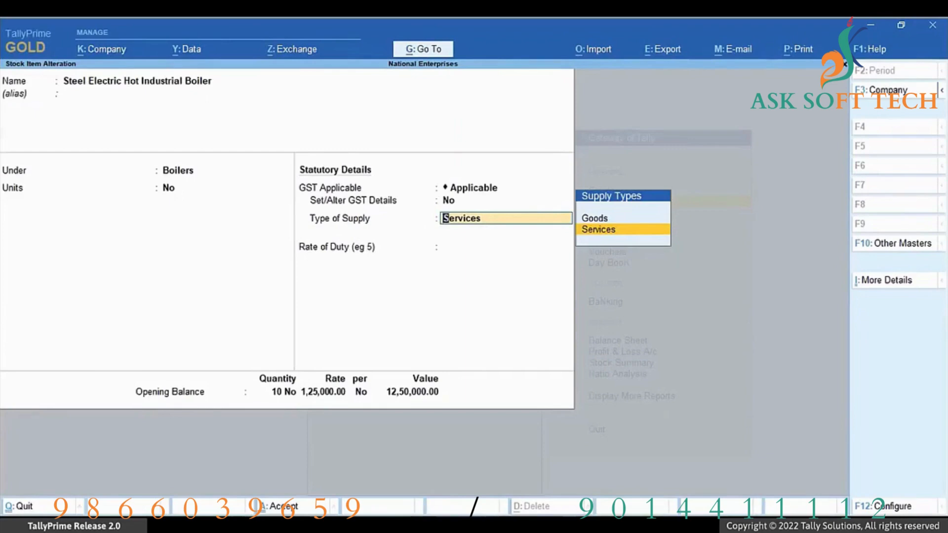
key("BackSpace")
type("y")
key("Return")
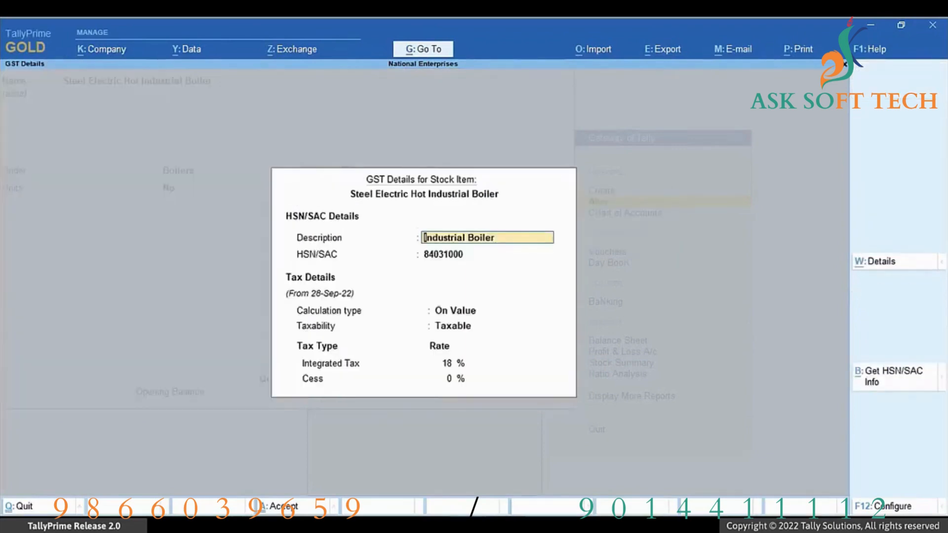
Step: Keep the boiler's HSN/SAC and tax details, set its Type of Supply to Goods and save the stock item
key("Return")
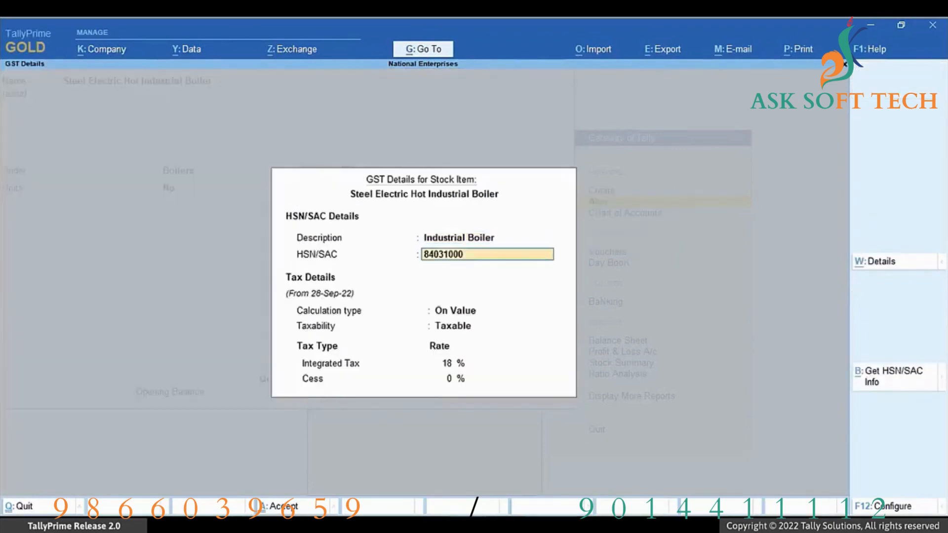
key("Return")
key("Return")
key("Return")
key("Return")
key("Return")
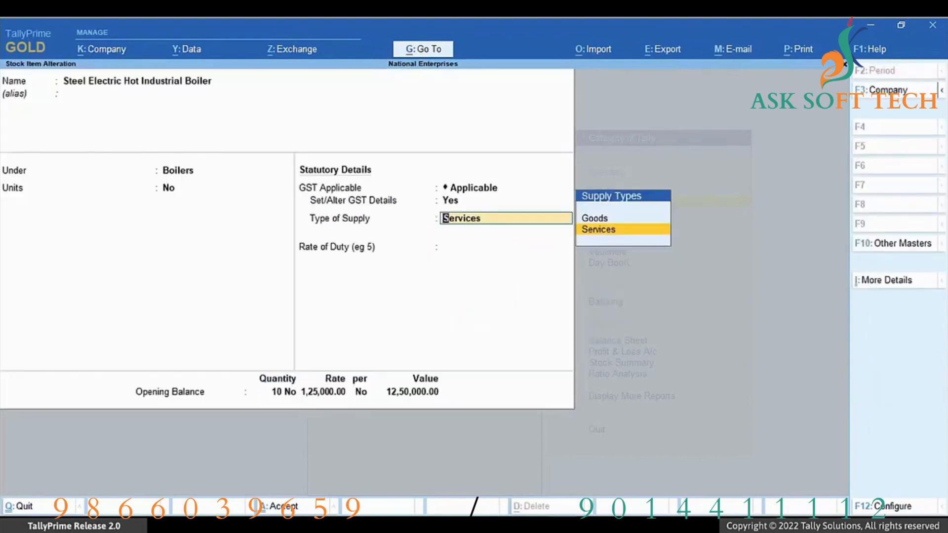
key("Up")
key("Return")
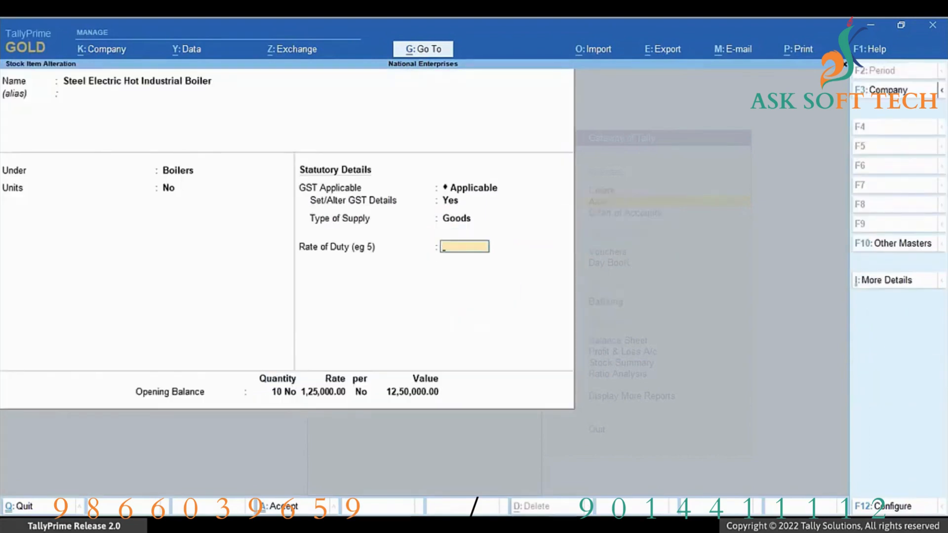
key("ctrl+a")
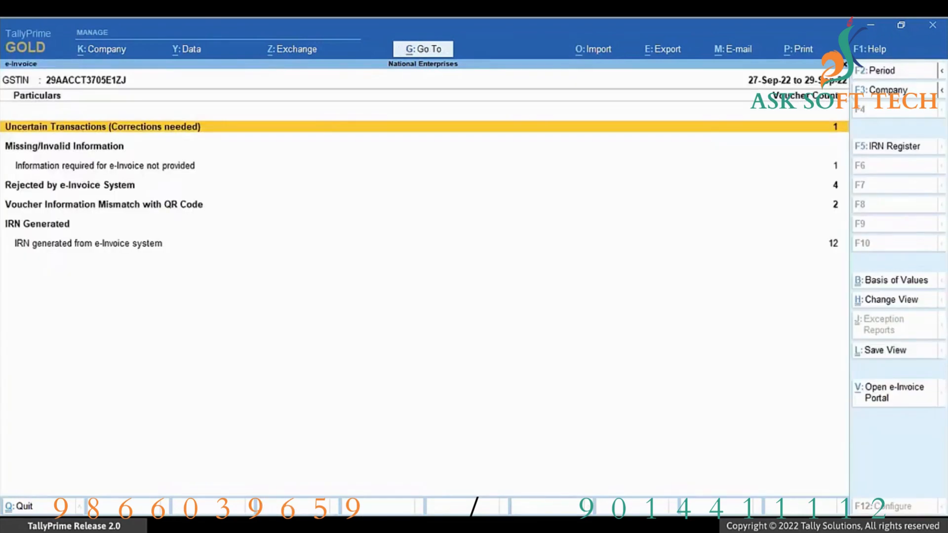
Step: Open sales voucher 114 from the Rejected by e-Invoice System list
key("Down")
key("Down")
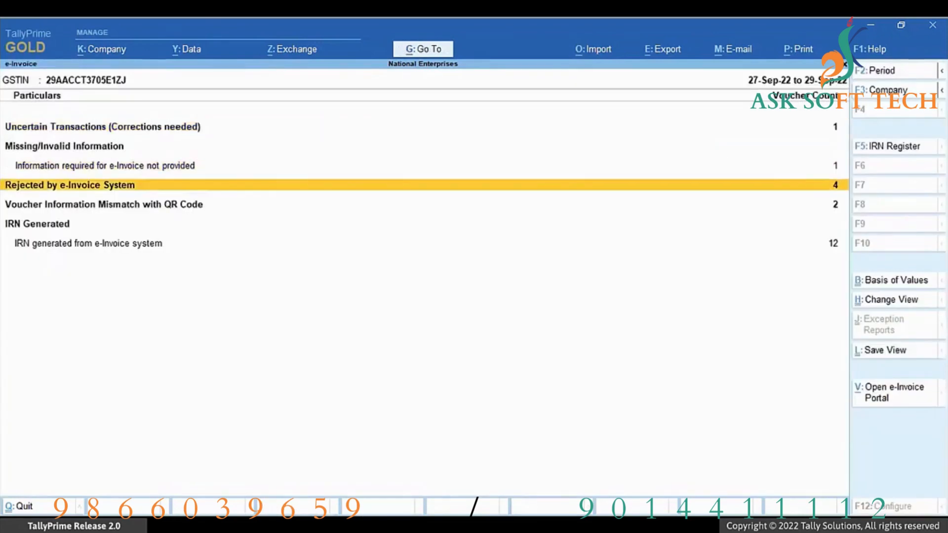
key("Return")
key("Down")
key("Down")
key("Down")
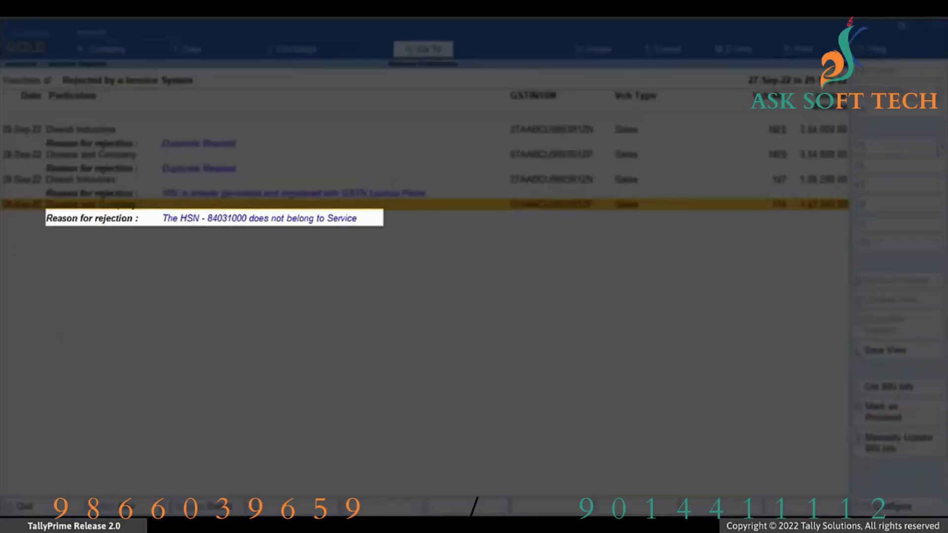
key("Return")
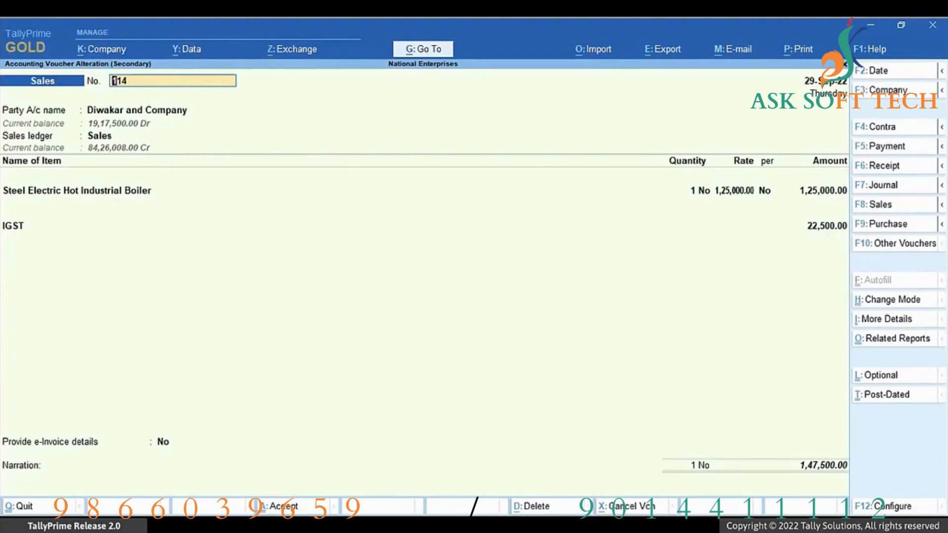
Step: Accept voucher 114 and send its details again for e-Invoice generation
key("ctrl+a")
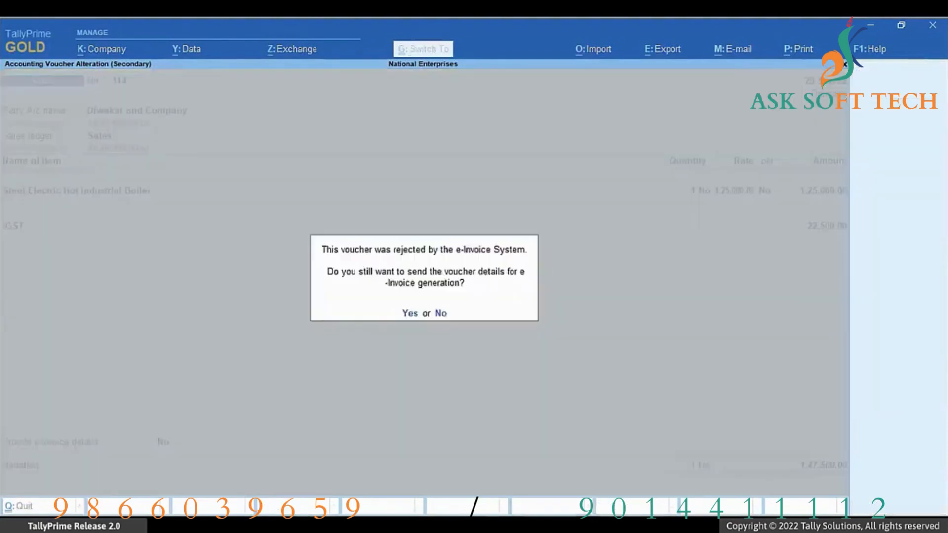
key("y")
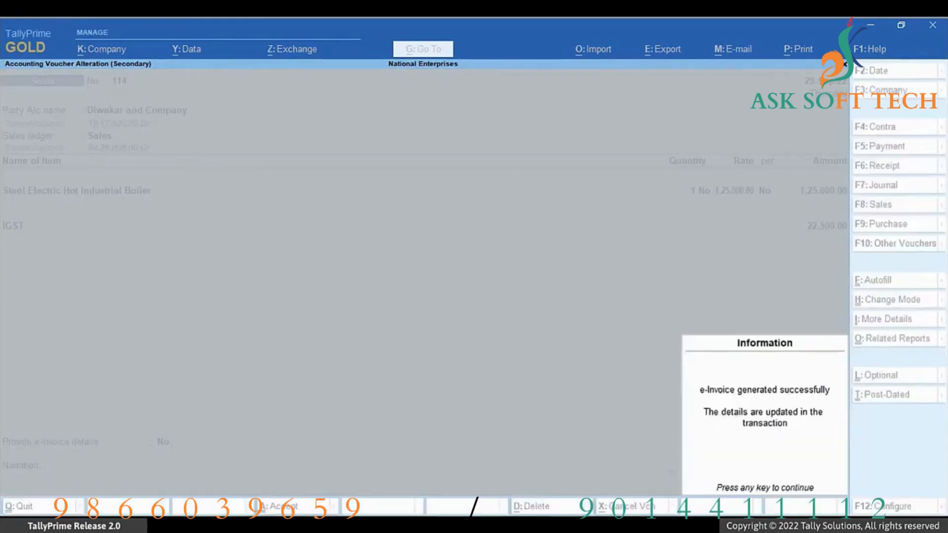
key("Return")
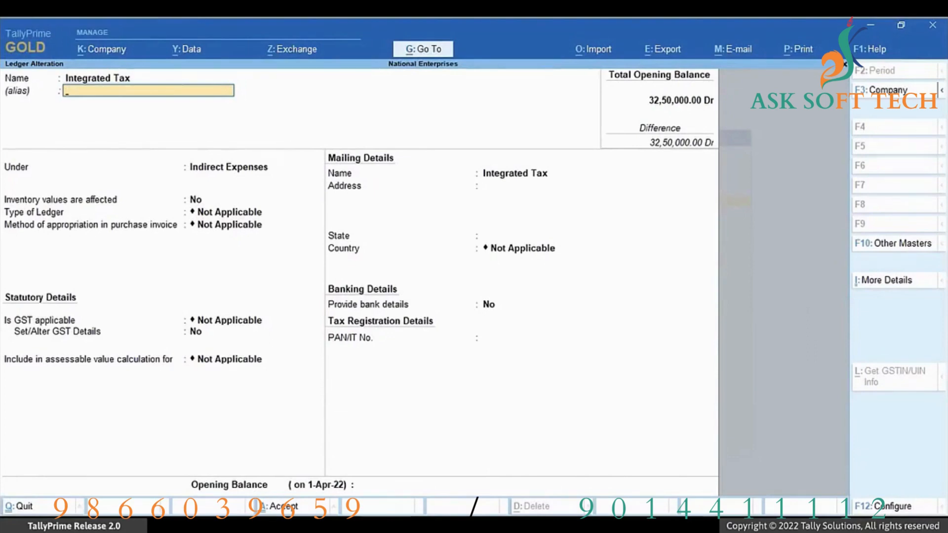
Step: Set the Integrated Tax ledger's Type of Ledger to Invoice Rounding while keeping it under Indirect Expenses
key("Return")
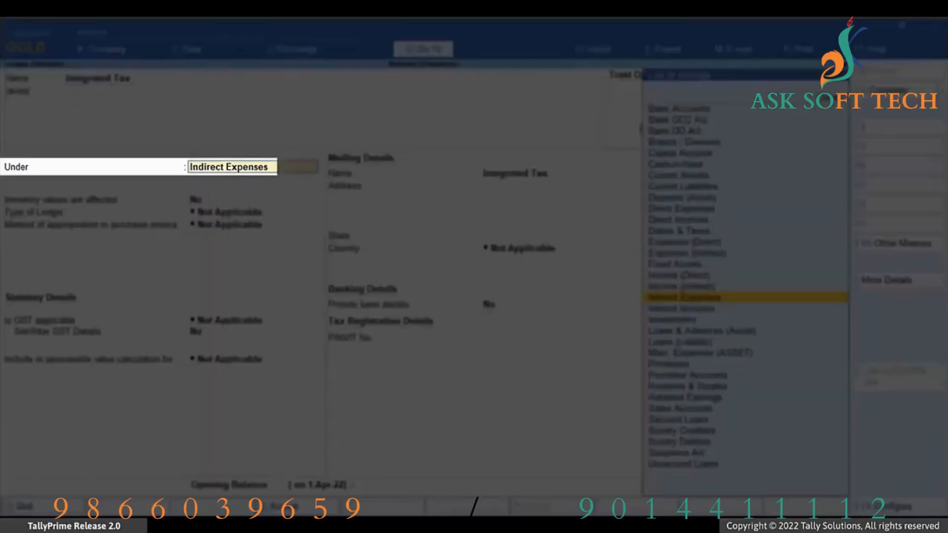
key("Return")
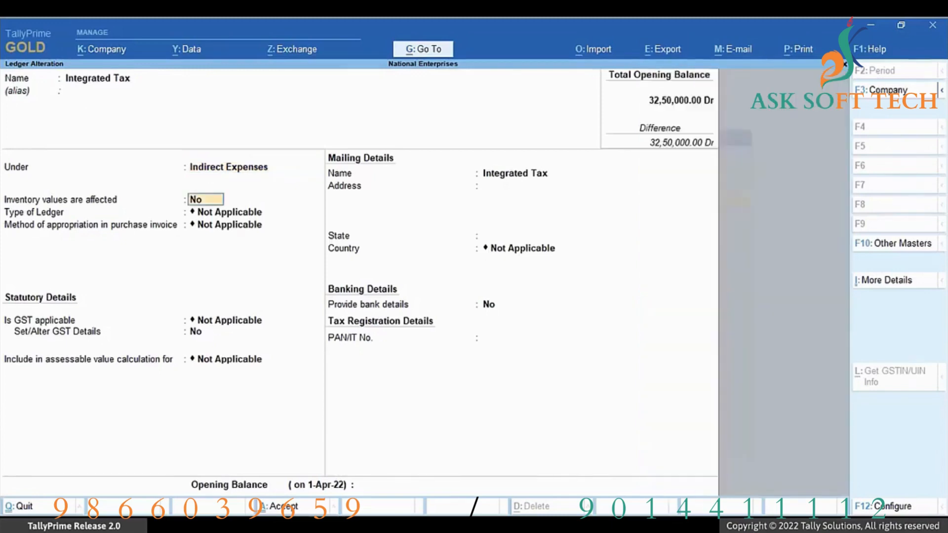
key("Return")
key("Down")
key("Down")
key("Return")
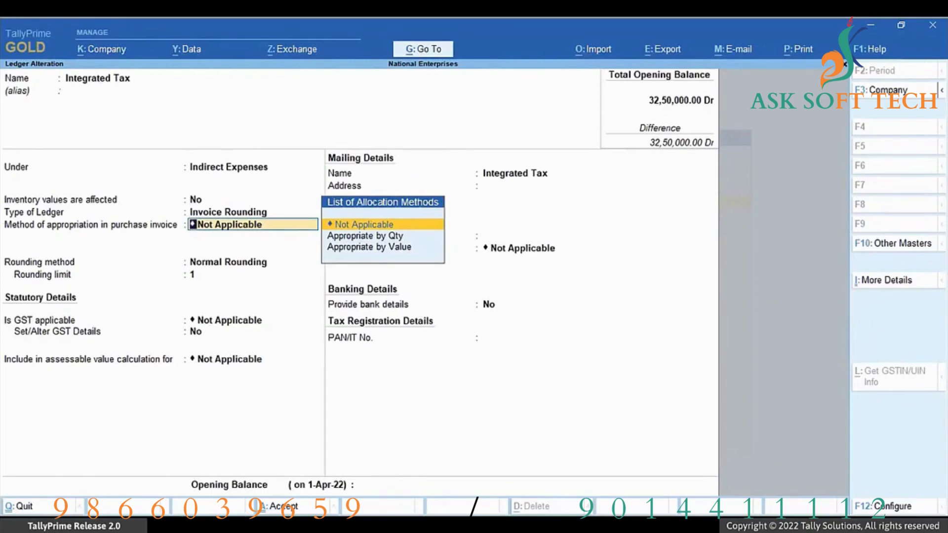
Step: Change the Integrated Tax ledger's group to Duties & Taxes, keeping its appropriation method as Not Applicable
key("Return")
key("BackSpace")
key("BackSpace")
key("BackSpace")
key("BackSpace")
key("Up")
key("Up")
key("Up")
key("Up")
key("Up")
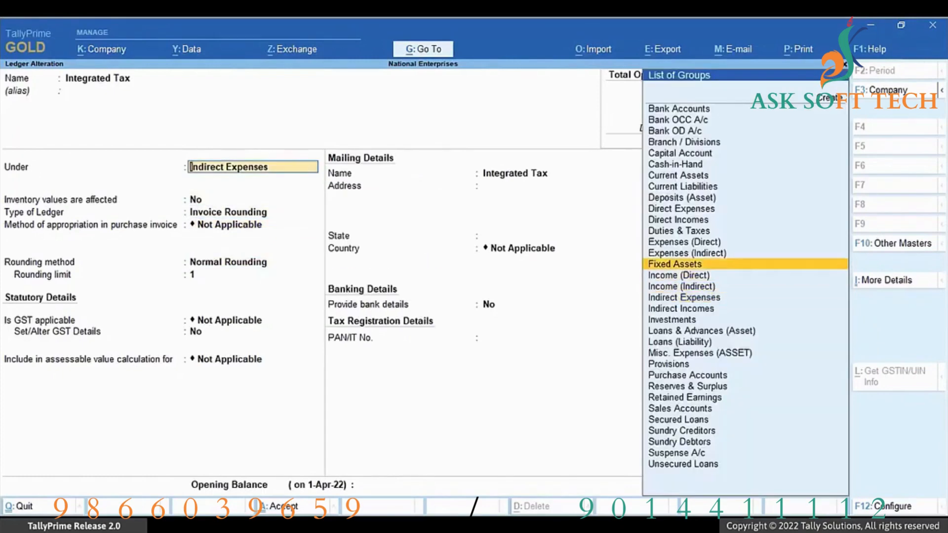
key("Up")
key("Return")
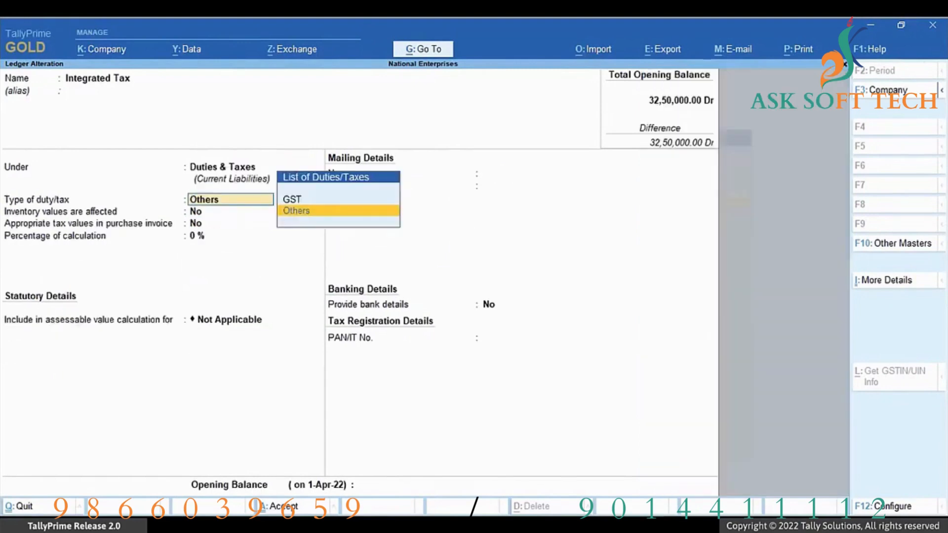
Step: Set the Integrated Tax ledger's type of duty to GST with tax type Integrated Tax and save it
key("Up")
key("Return")
key("Return")
key("ctrl+a")
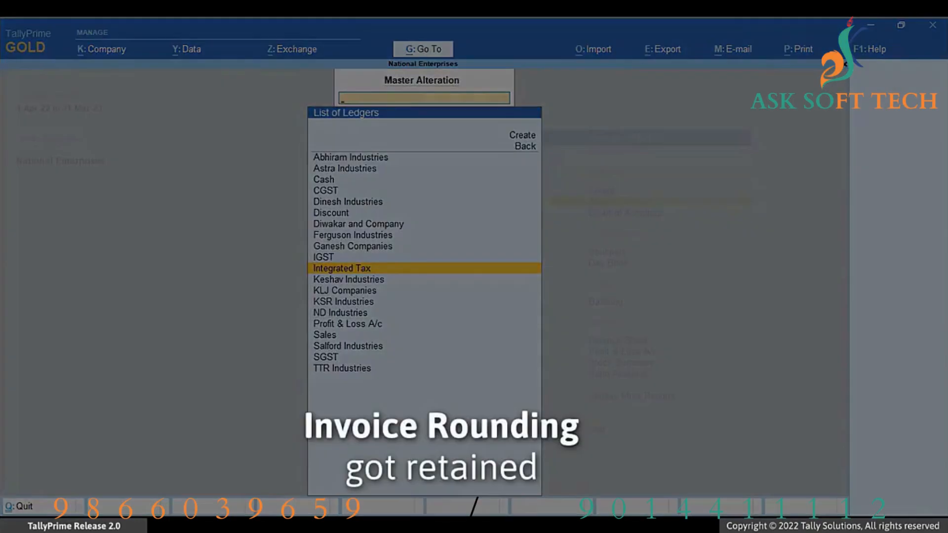
Step: Leave ledger alteration and select Keshav Industries' voucher 115 in the register of vouchers rejected by the e-Invoice system
key("Escape")
key("Escape")
key("Down")
key("Down")
key("Down")
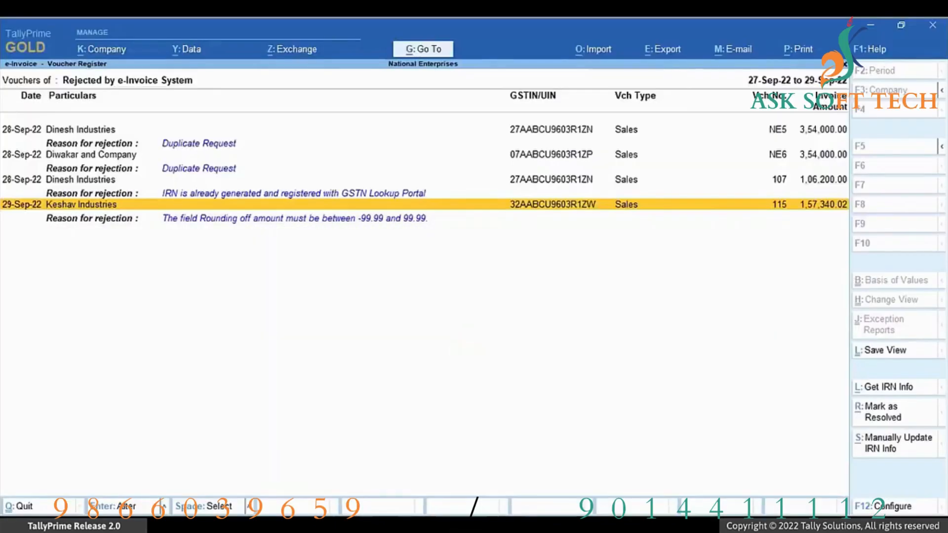
Step: Open the Integrated Tax ledger for alteration from the ledger masters
key("alt+g")
key("Up")
key("Up")
key("Up")
key("Return")
key("Down")
key("Return")
key("Down")
key("Down")
key("Down")
key("Down")
key("Down")
key("Down")
key("Down")
key("Down")
key("Down")
key("Down")
key("Return")
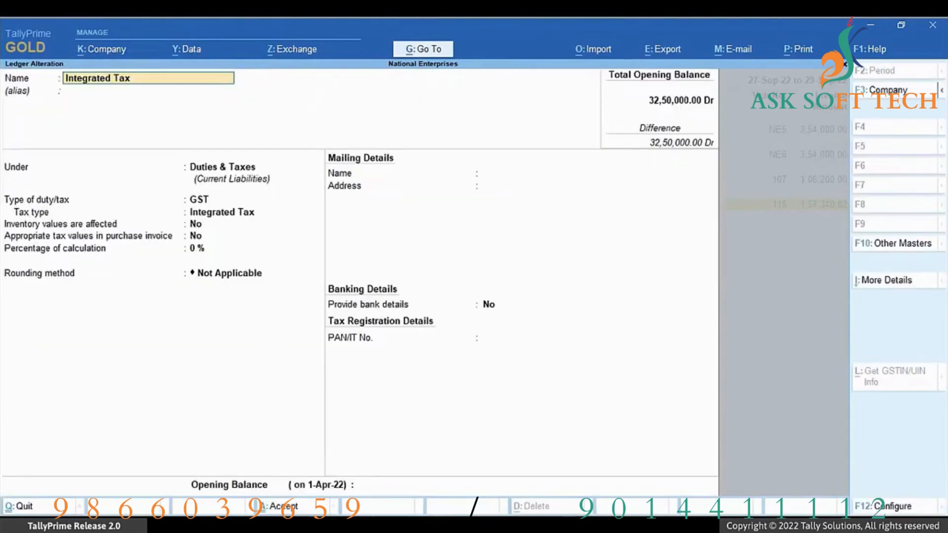
Step: Change the Integrated Tax ledger's group to Indirect Expenses to expose its ledger type setting
key("Return")
key("Return")
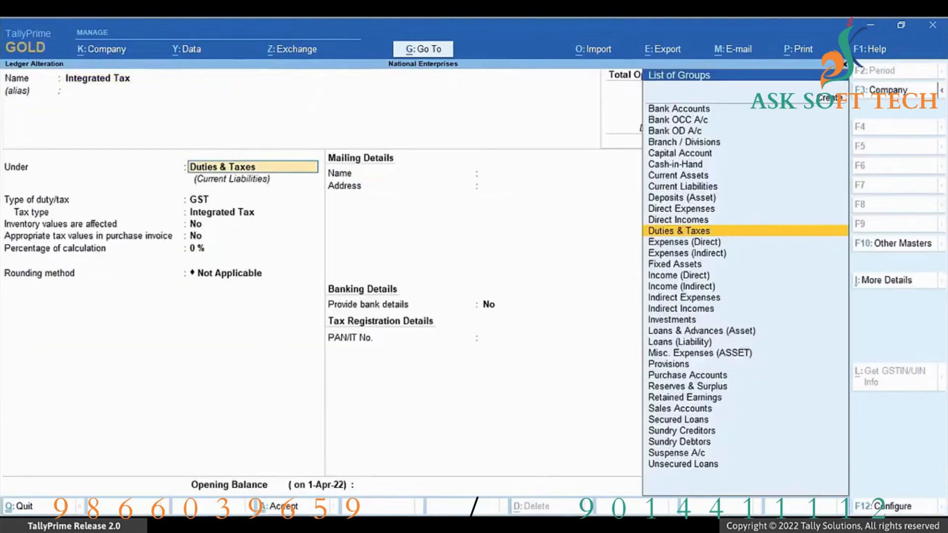
key("Down")
key("Down")
key("Down")
key("Down")
key("Down")
key("Down")
key("Return")
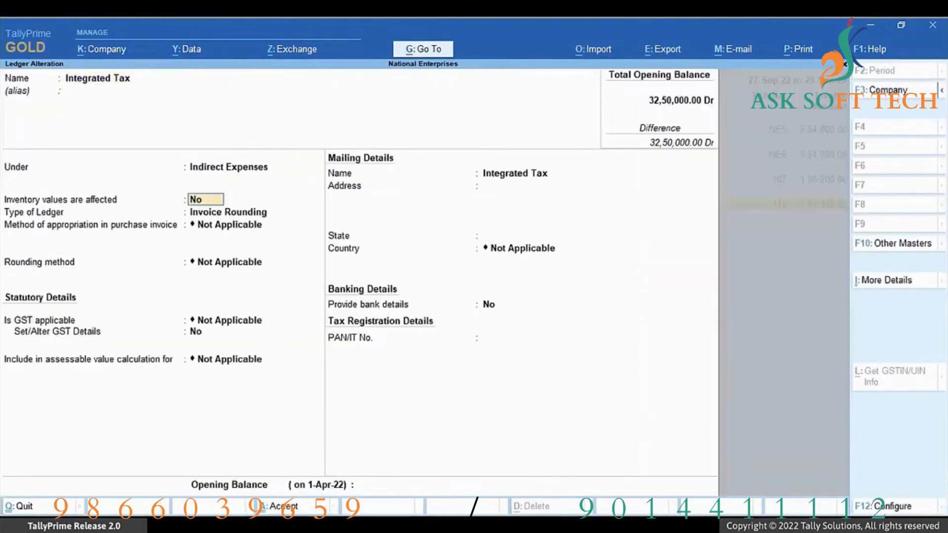
Step: Set the Integrated Tax ledger's Type of Ledger to Not Applicable
key("Return")
key("Up")
key("Up")
key("Return")
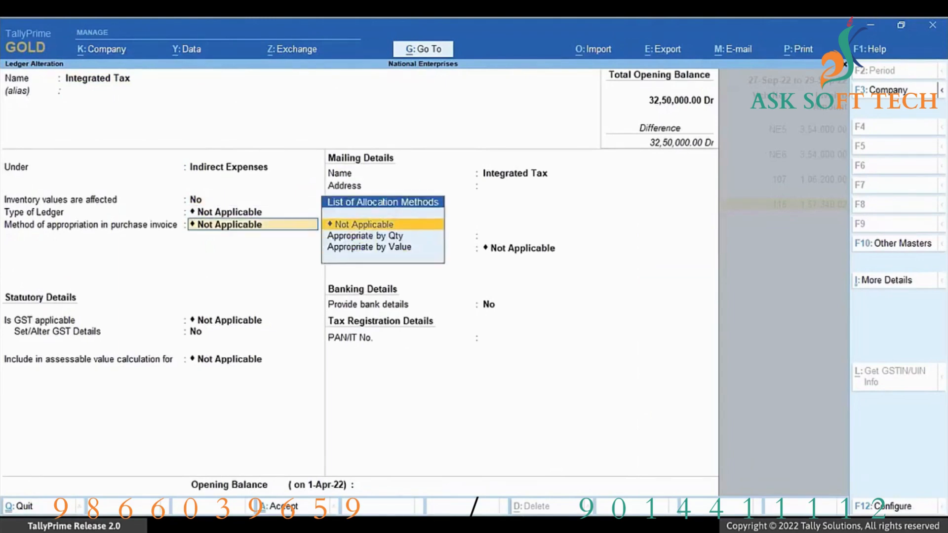
Step: Move the Integrated Tax ledger back under the Duties & Taxes group
key("BackSpace")
key("BackSpace")
key("BackSpace")
key("Up")
key("Up")
key("Up")
key("Up")
key("Up")
key("Up")
key("Return")
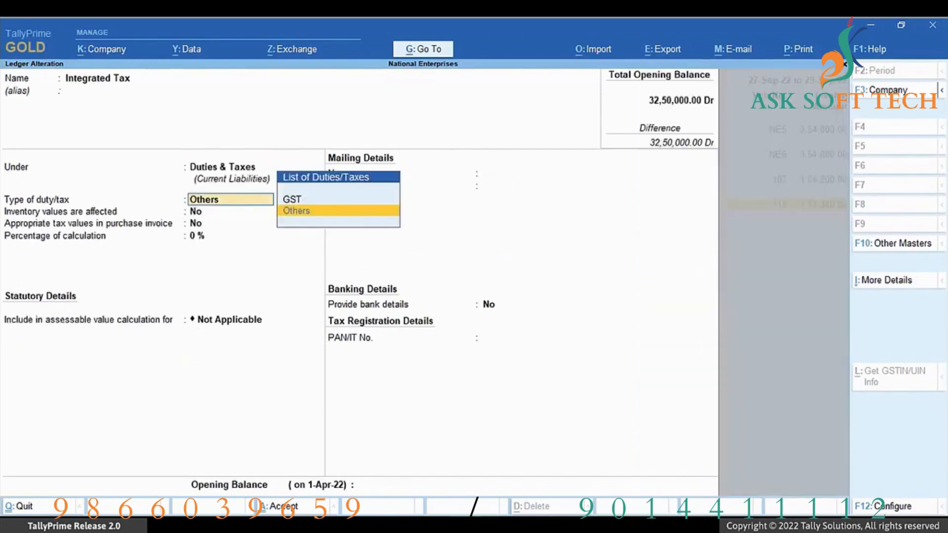
Step: Choose GST as the ledger's duty type and Integrated Tax as its tax type, and save the ledger
key("Up")
key("Return")
key("Return")
key("Return")
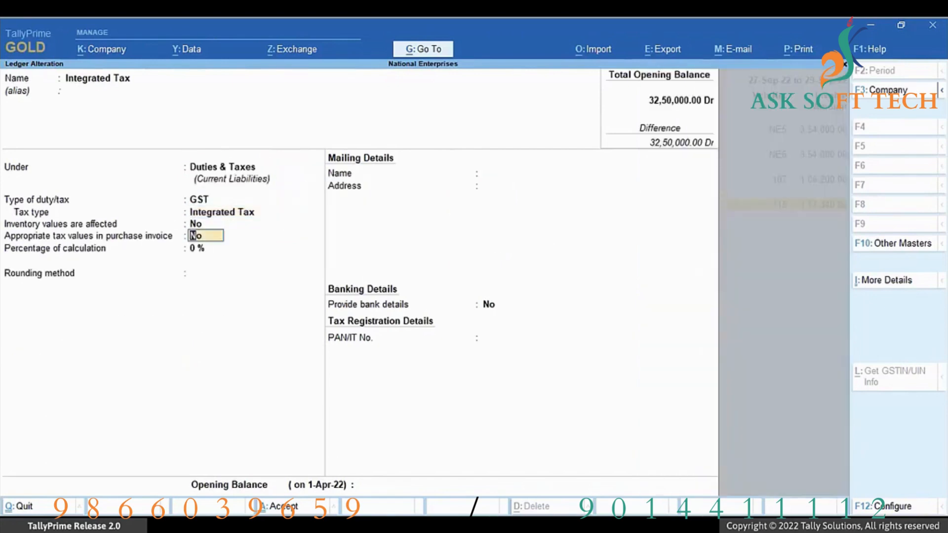
key("ctrl+a")
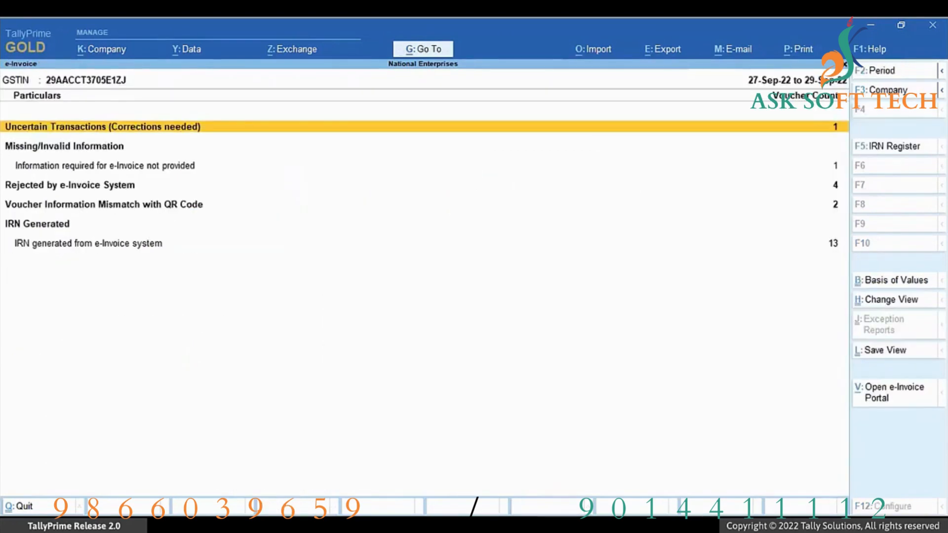
Step: Open Keshav Industries' sales voucher 115 from the Rejected by e-Invoice System list
key("Down")
key("Down")
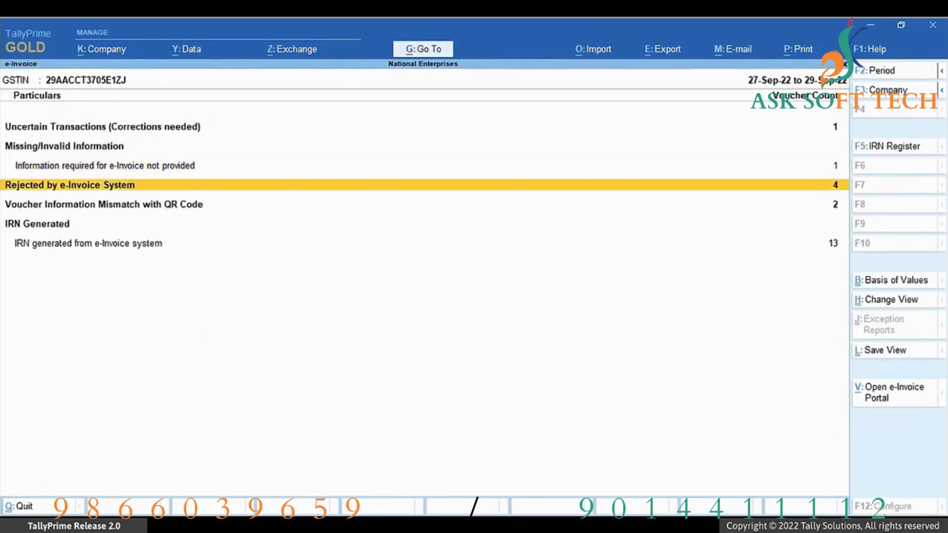
key("Return")
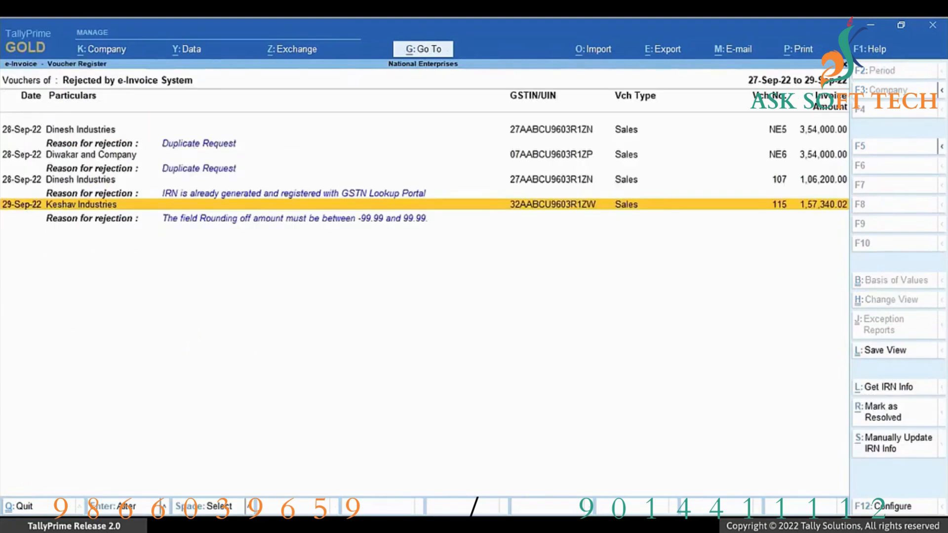
key("Return")
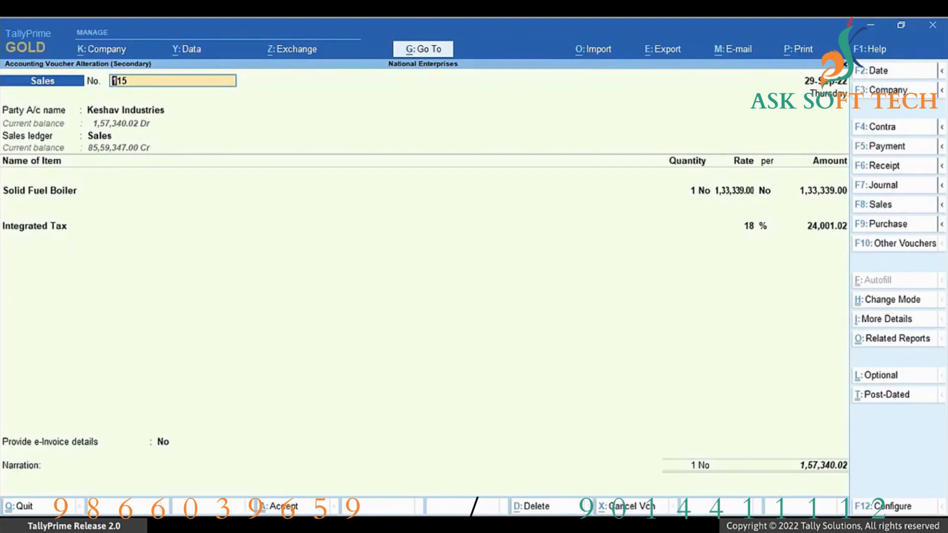
Step: Accept voucher 115 and send its details again for e-Invoice generation
key("ctrl")
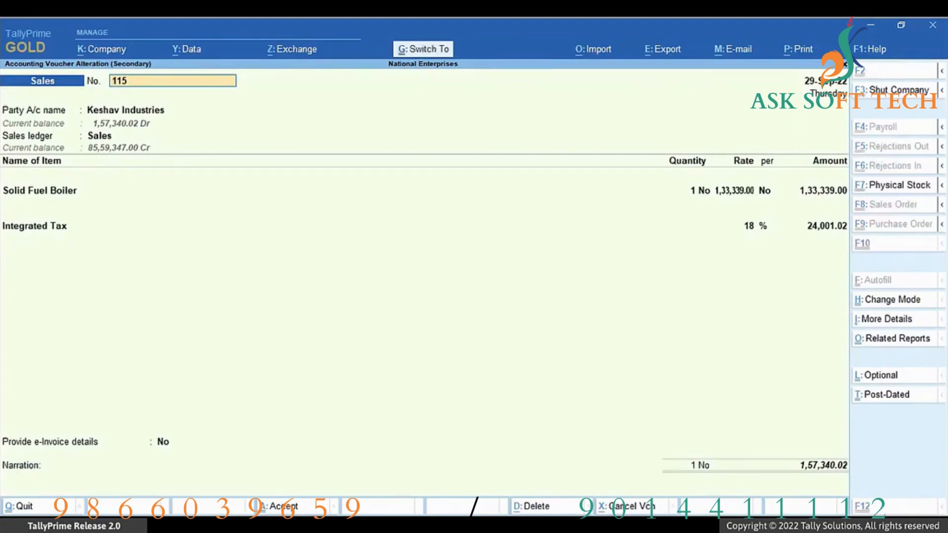
key("ctrl+a")
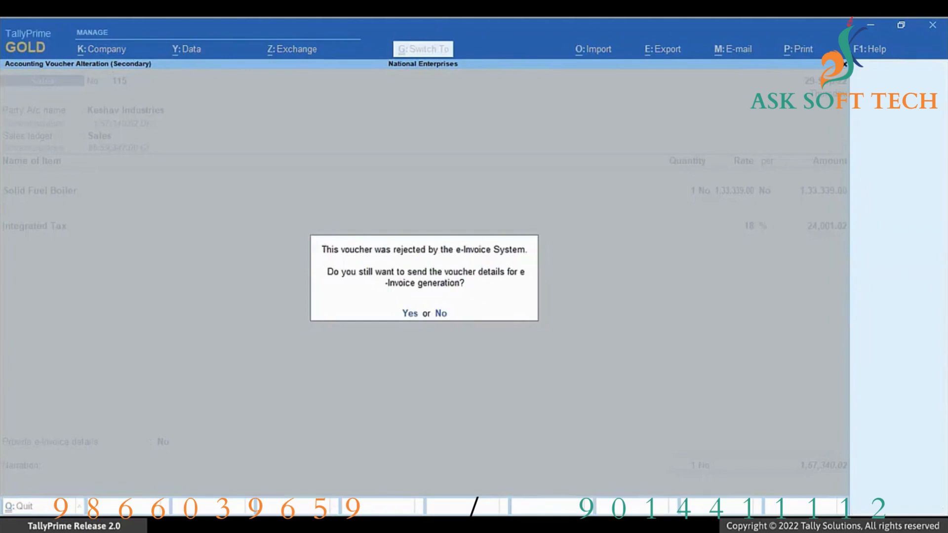
key("y")
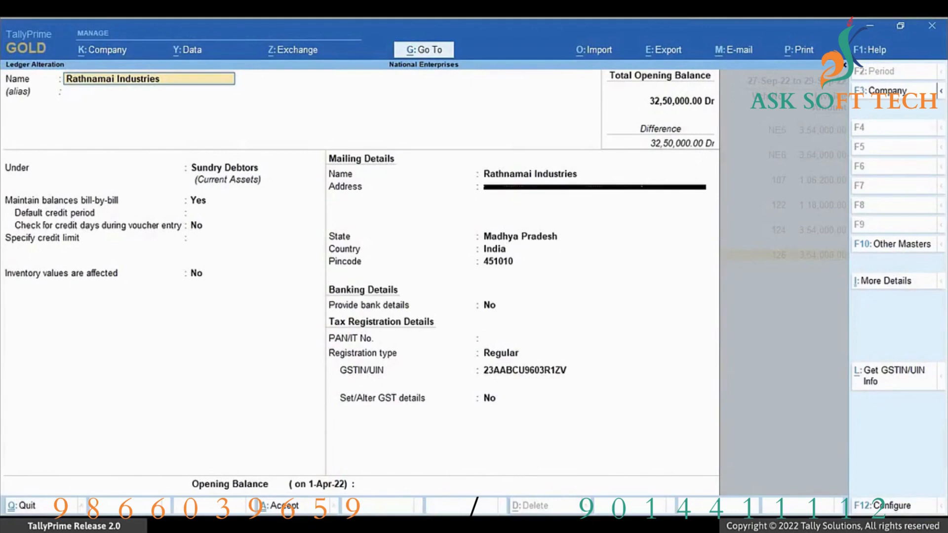
Step: Enter Indore as the mailing address of the Rathnamai Industries ledger and save the ledger
key("Return")
key("Return")
key("Return")
key("Return")
key("Return")
key("Return")
key("Return")
key("Return")
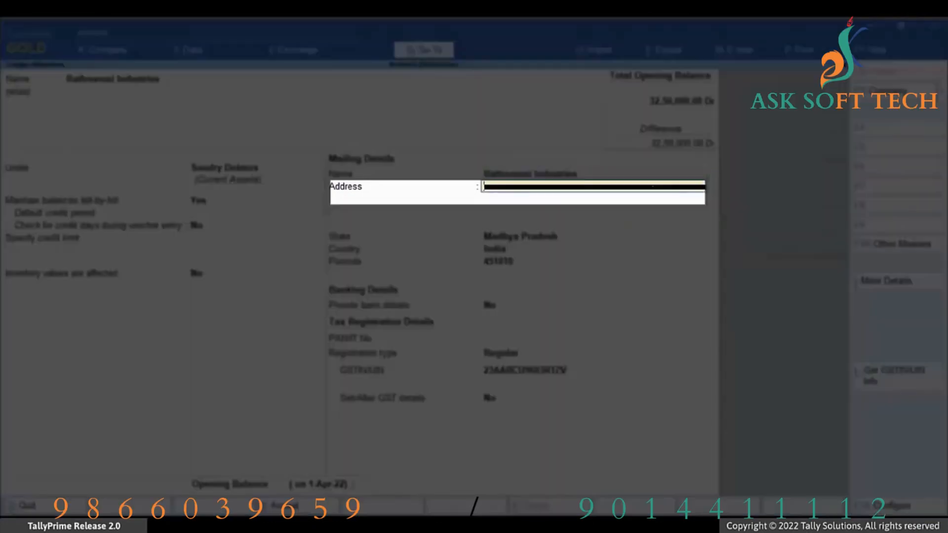
key("BackSpace")
type("Indore")
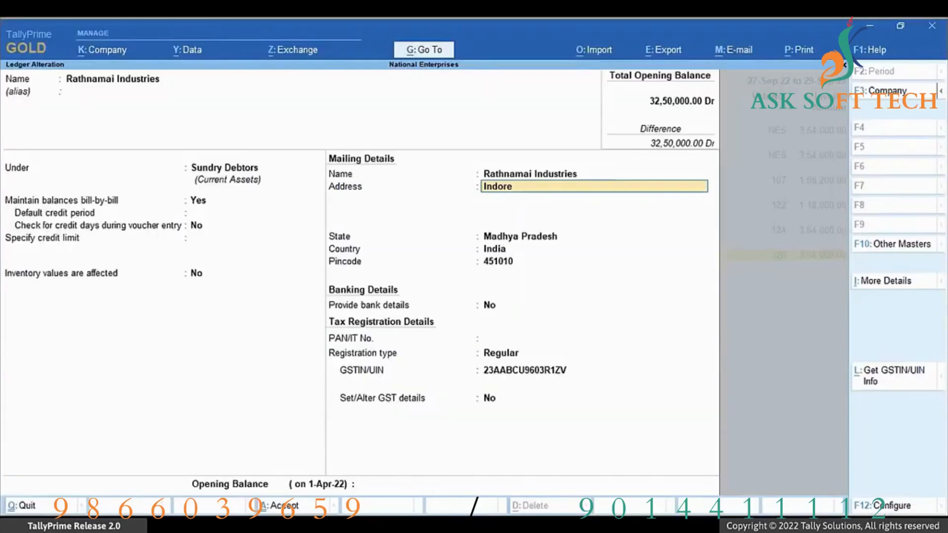
key("Return")
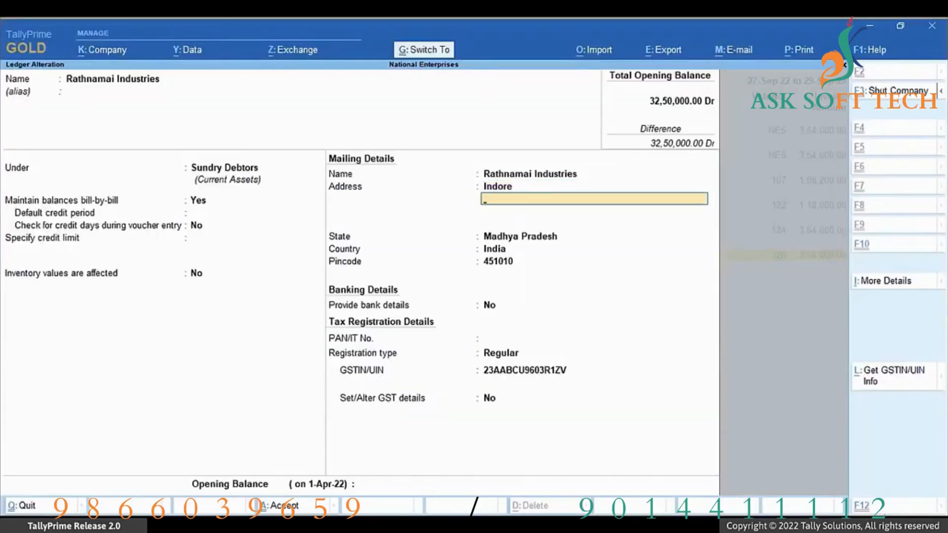
key("ctrl+a")
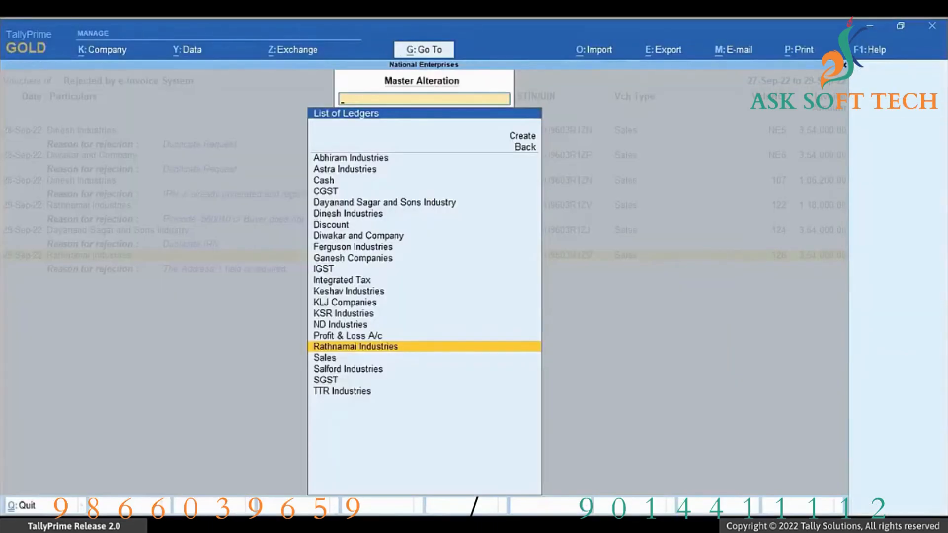
Step: Close the ledger list and the rejected vouchers register to return to the e-Invoice report
key("Escape")
key("Escape")
key("Escape")
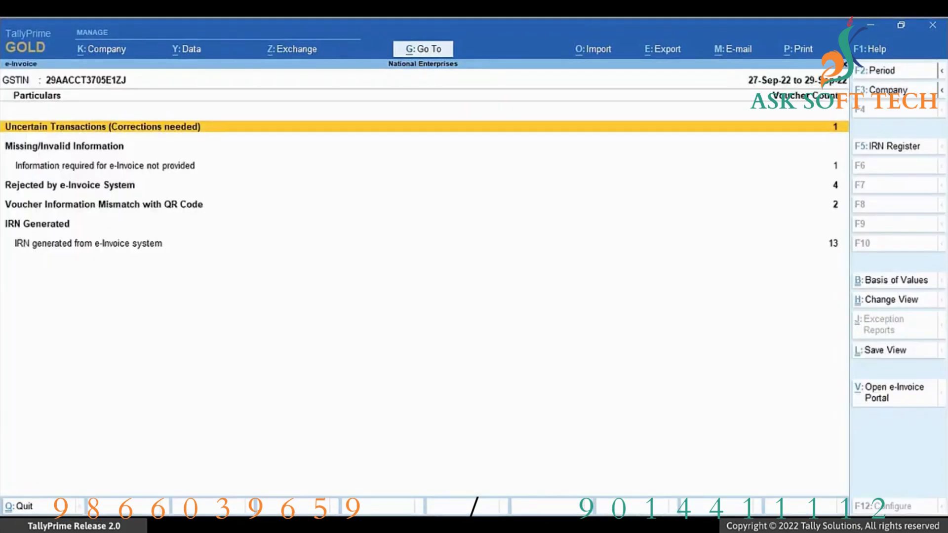
Step: Open Rathnamai Industries' sales voucher 126 from the Rejected by e-Invoice System list
key("Down")
key("Down")
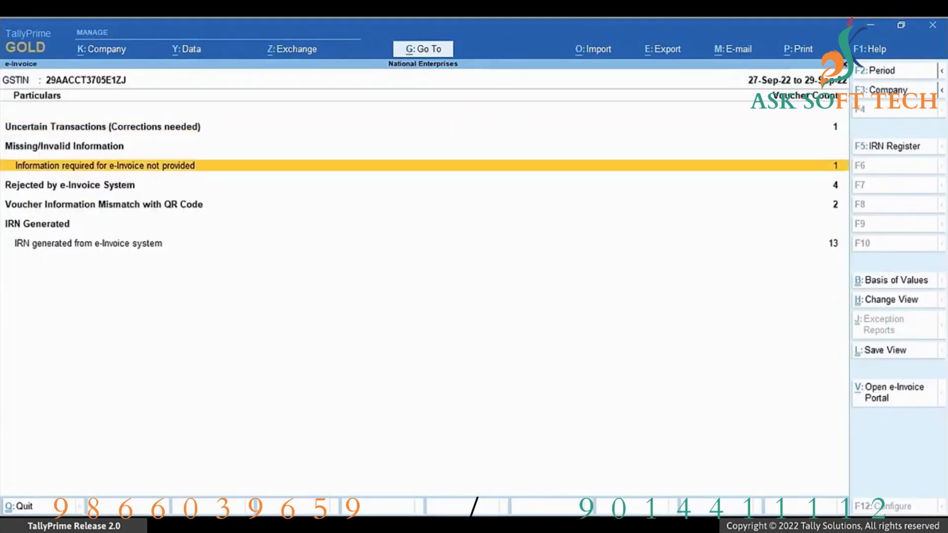
key("Return")
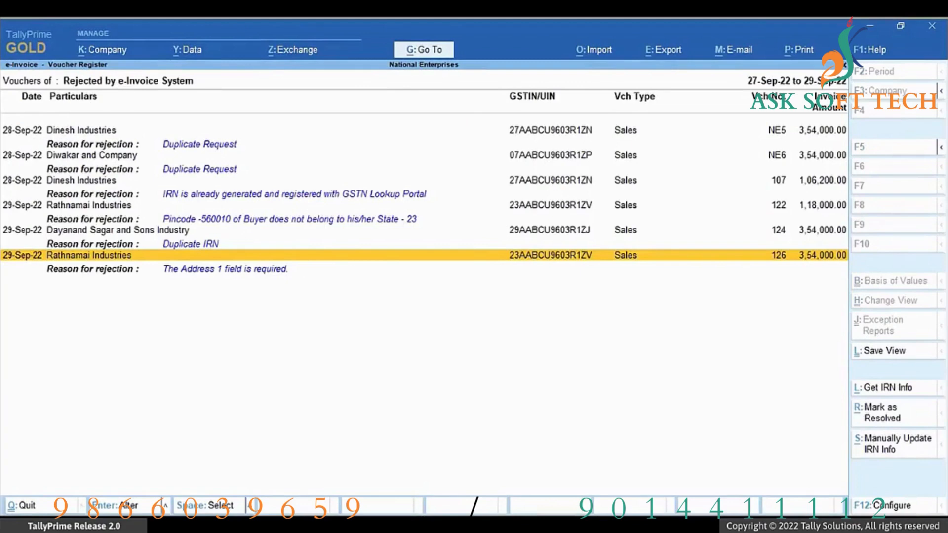
key("Return")
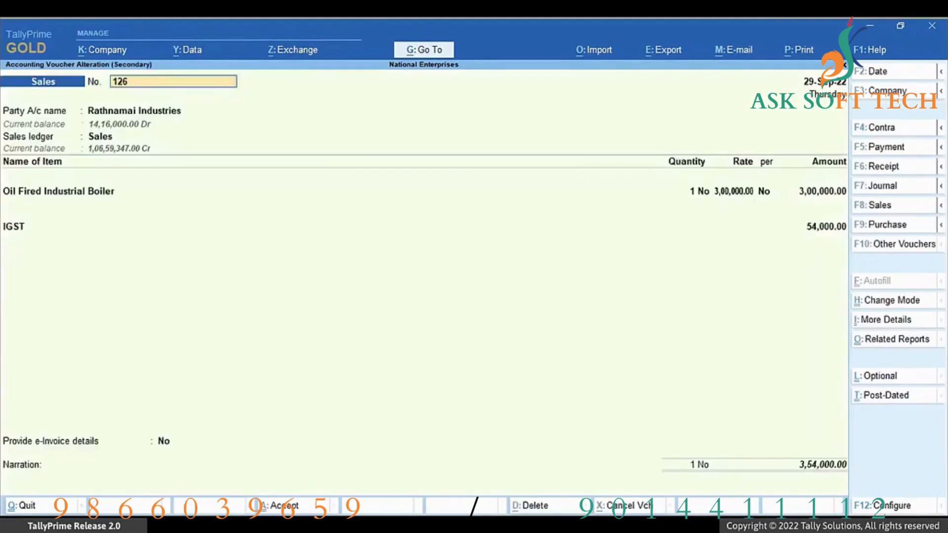
Step: Refresh the party details with the address Indore, then accept voucher 126 and resend its details for e-Invoice generation
key("Return")
key("Return")
key("Return")
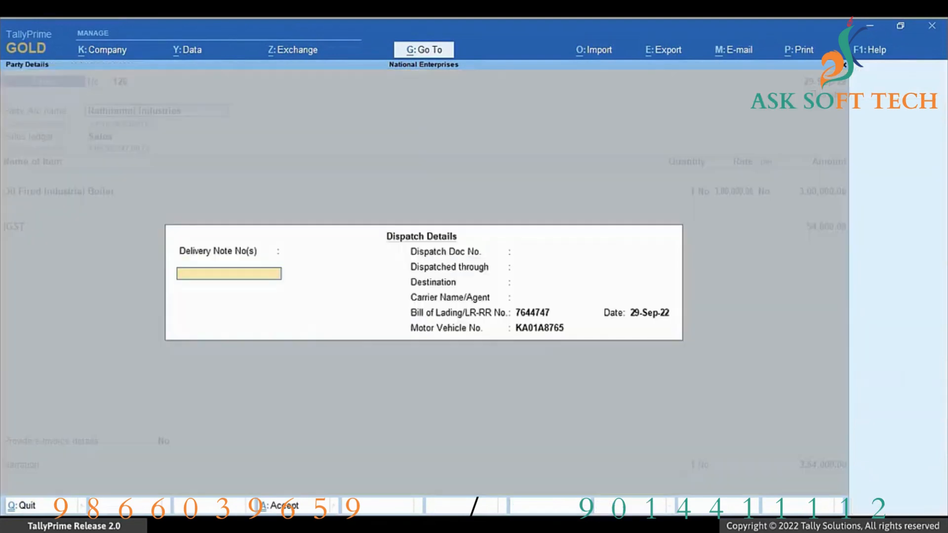
key("ctrl+a")
key("Return")
key("Return")
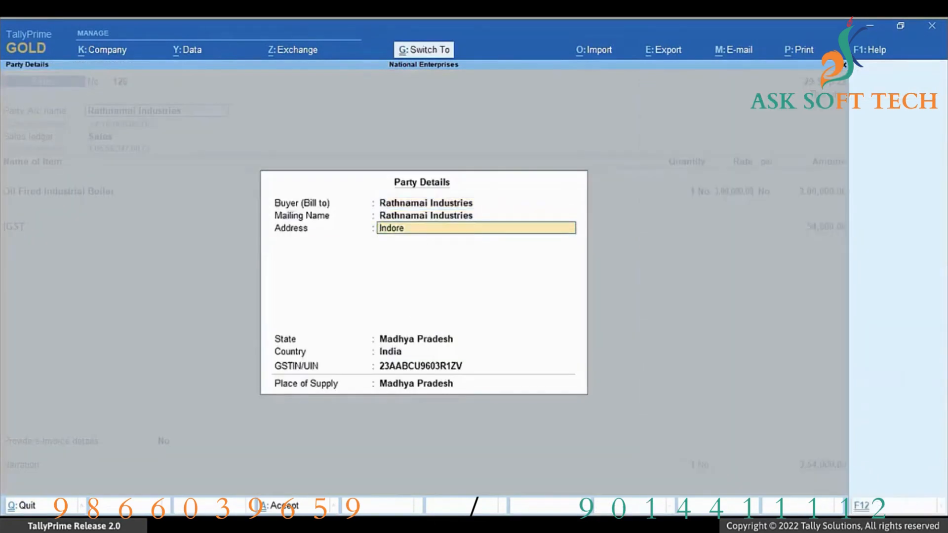
key("ctrl+a")
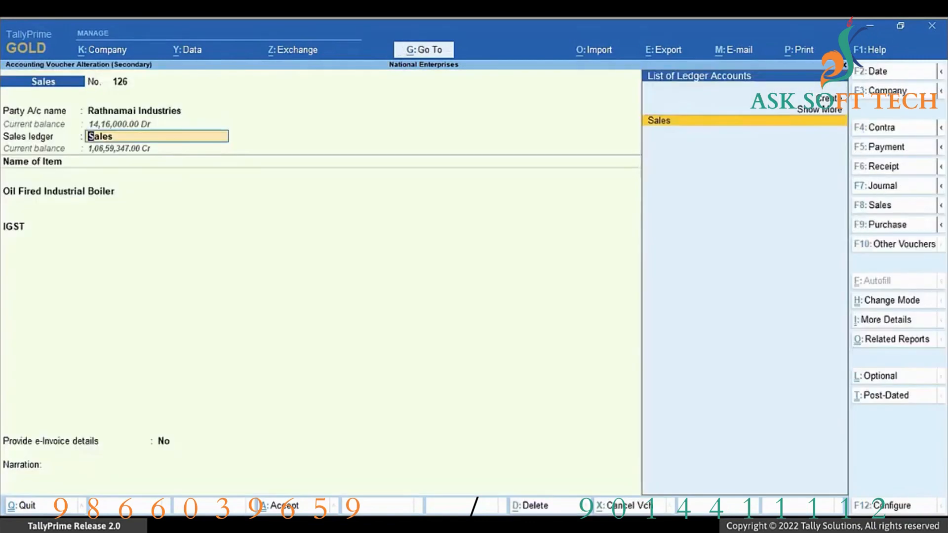
key("ctrl+a")
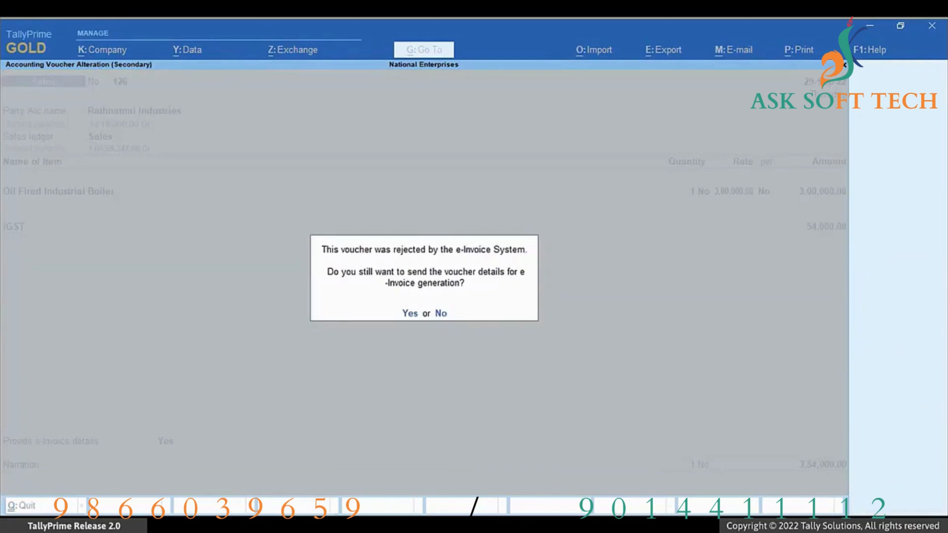
key("y")
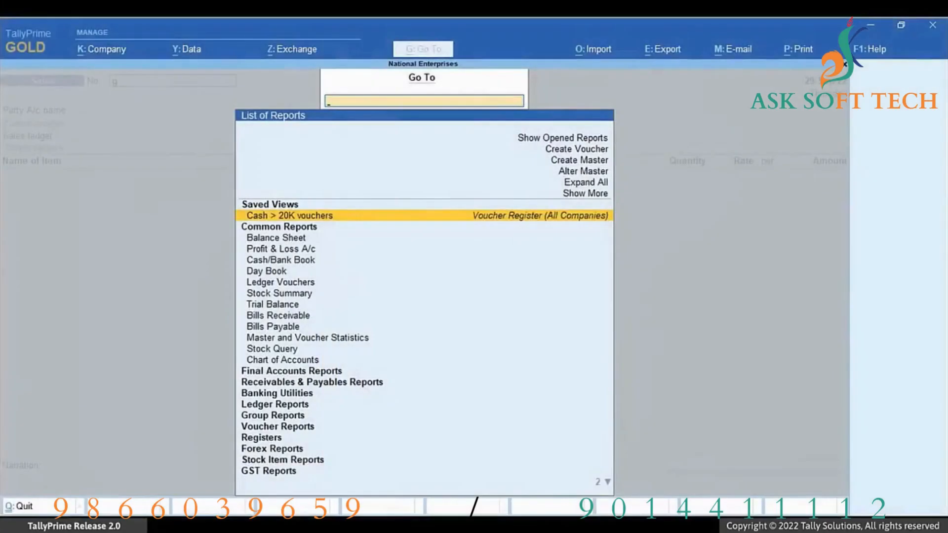
Step: Open the ND Industries ledger for alteration and go to its pincode
key("Up")
key("Up")
key("Up")
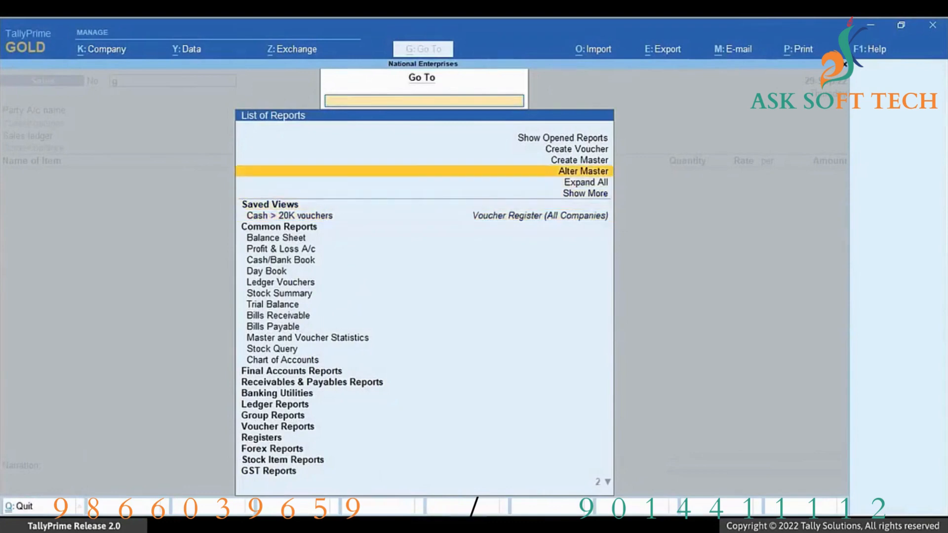
key("Return")
key("Down")
key("Return")
key("Down")
key("Down")
key("Down")
key("Down")
key("Down")
key("Down")
key("Down")
key("Down")
key("Down")
key("Down")
key("Down")
key("Down")
key("Down")
key("Down")
key("Return")
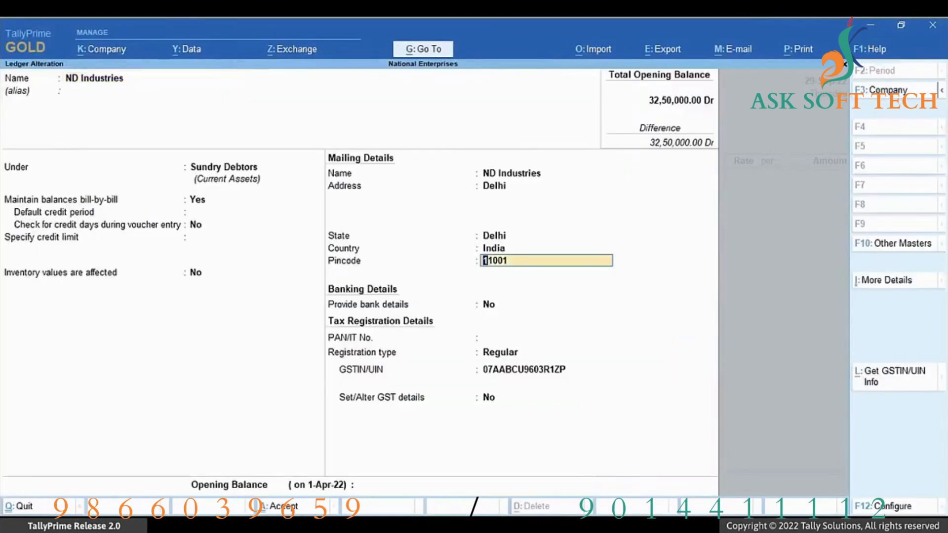
Step: Set the ND Industries ledger's pincode to 110015 and save the ledger
type("5")
key("Return")
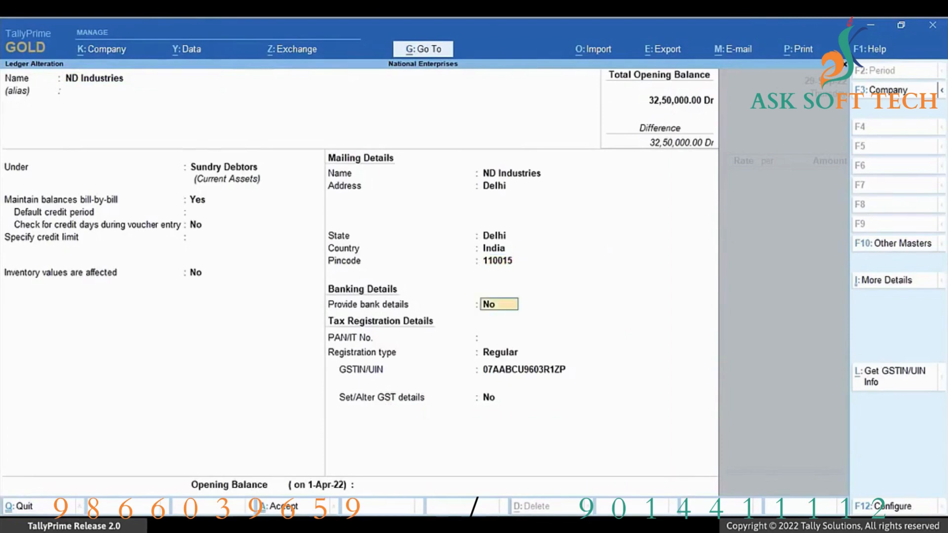
key("ctrl+a")
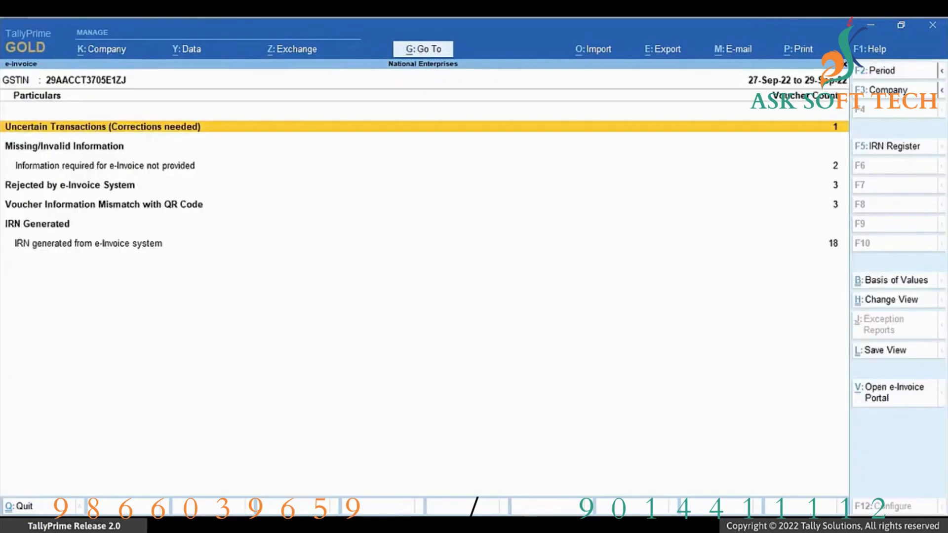
Step: Open ND Industries' voucher 121 among those lacking required e-Invoice information, accept it and generate its e-Invoice
key("Down")
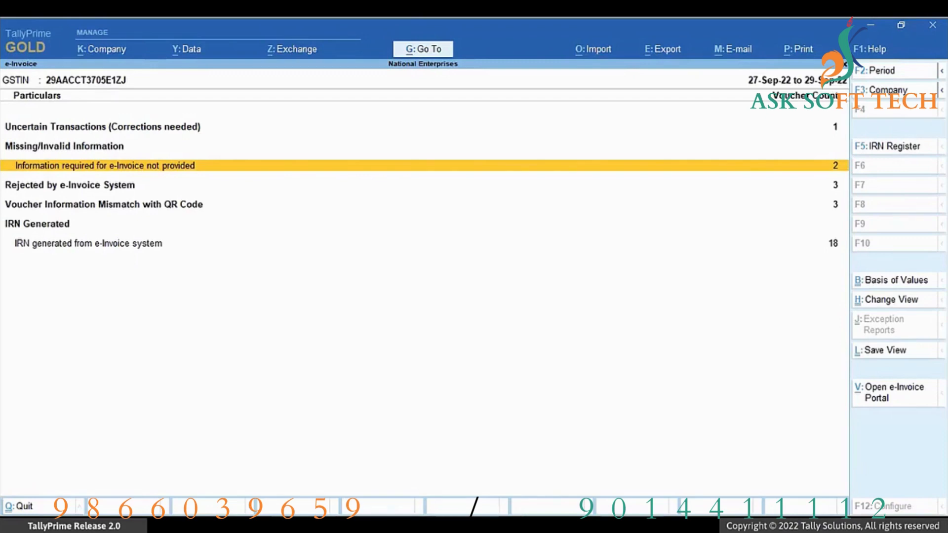
key("Return")
key("Down")
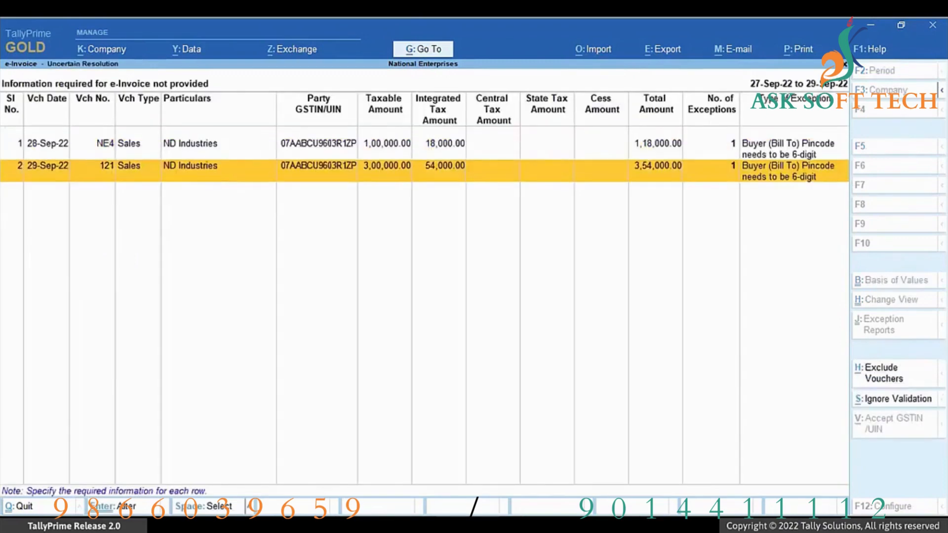
key("Return")
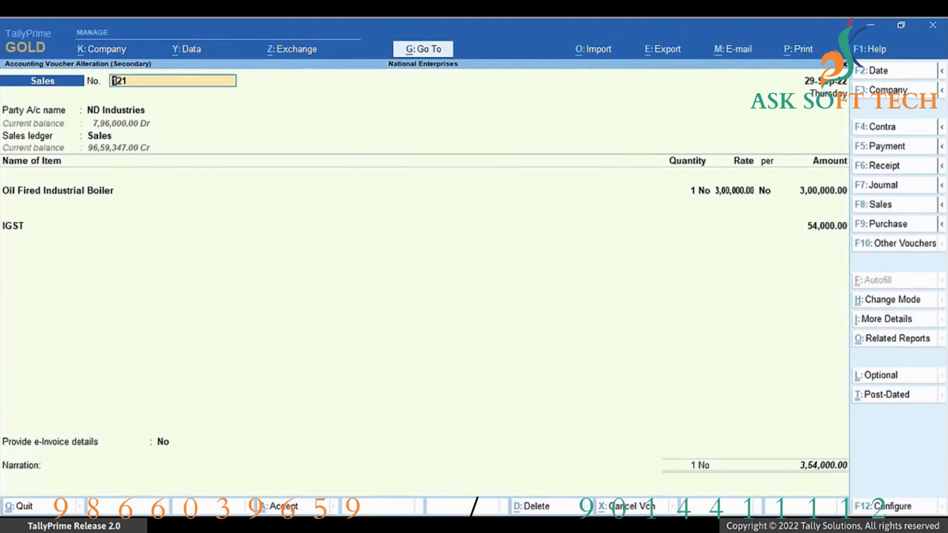
key("ctrl+a")
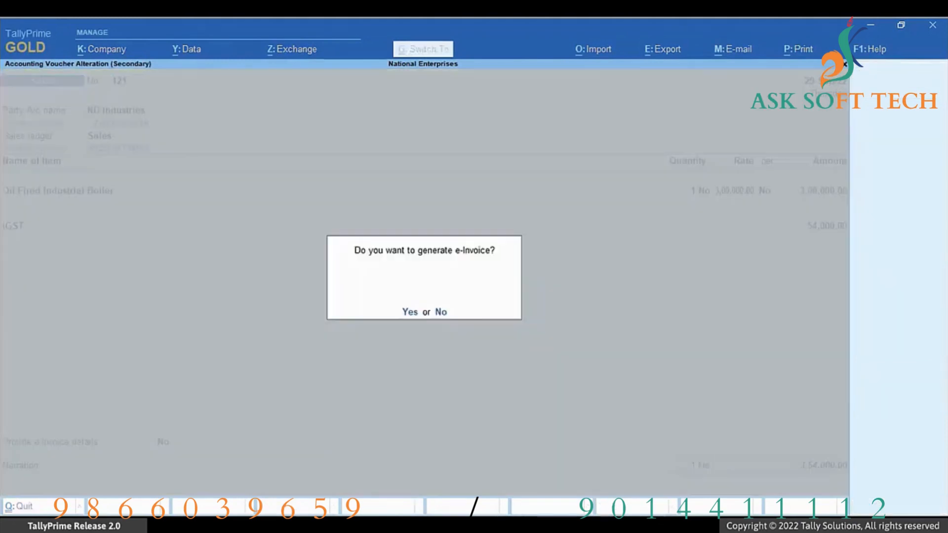
key("Return")
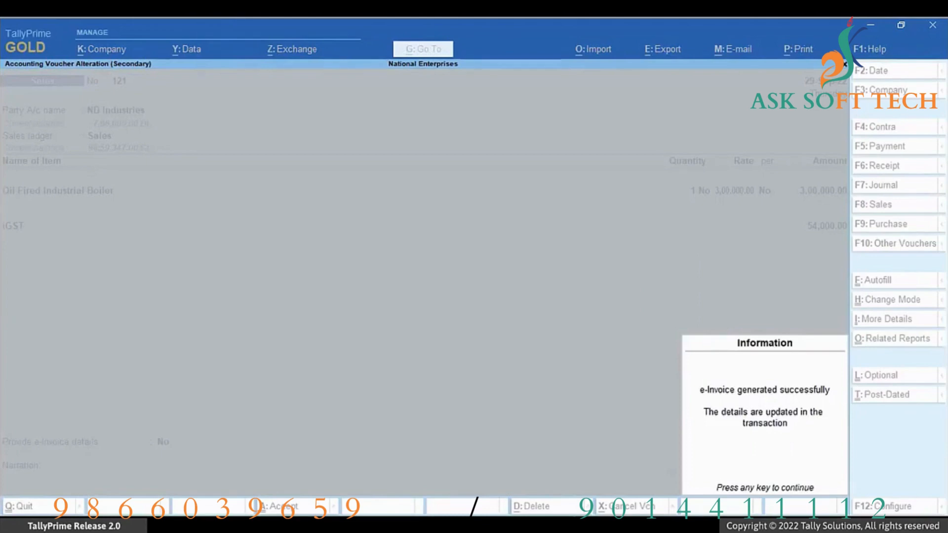
key("Return")
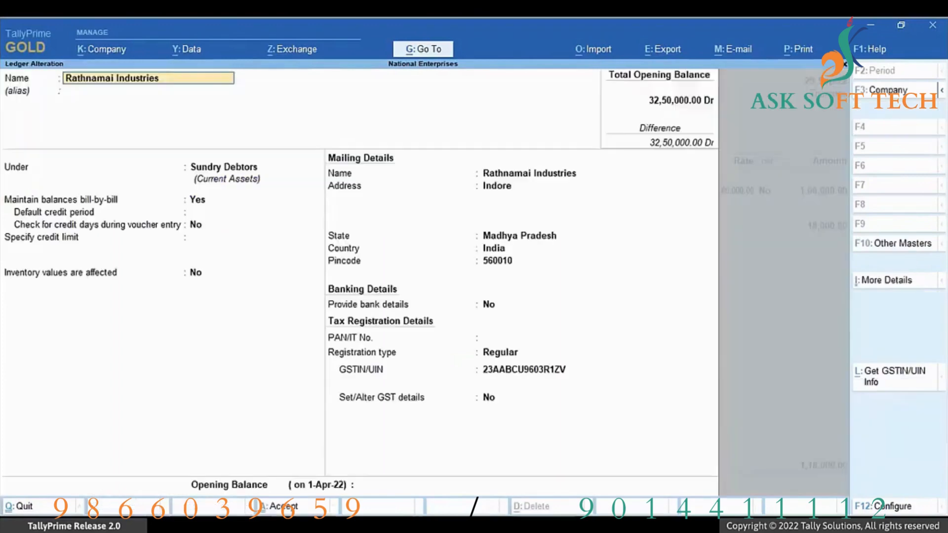
Step: Set the pincode in the Rathnamai Industries ledger's mailing details to 451010
key("Return")
key("Return")
key("Return")
key("Return")
key("Return")
key("Return")
key("Return")
key("Return")
key("Return")
key("Return")
key("Return")
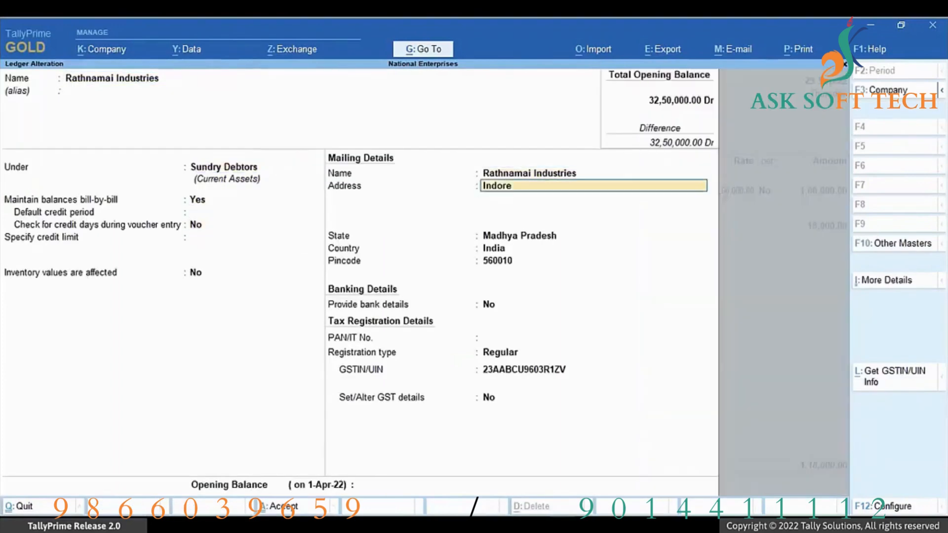
type("45")
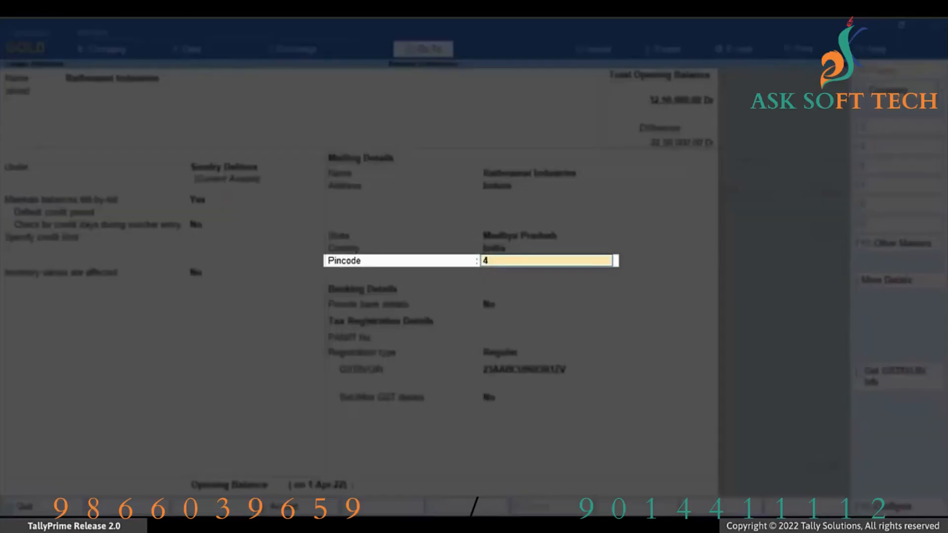
type("1010")
key("Return")
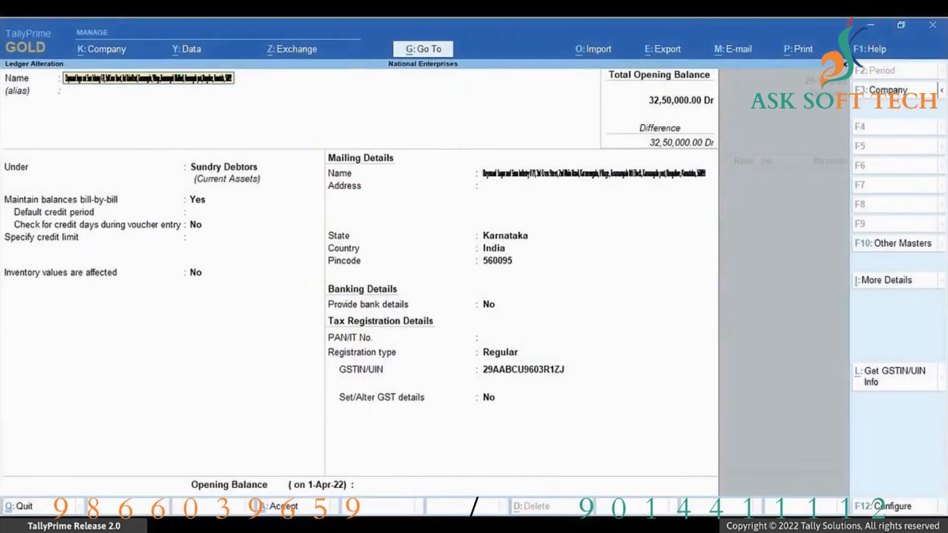
Step: Shorten the overlong party ledger name to Dayanand Sagar and Sons Industry by removing the address text, and save the ledger
key("BackSpace")
key("BackSpace")
key("BackSpace")
key("BackSpace")
key("BackSpace")
key("BackSpace")
key("BackSpace")
key("BackSpace")
key("BackSpace")
key("BackSpace")
key("BackSpace")
key("BackSpace")
key("BackSpace")
key("BackSpace")
key("BackSpace")
key("BackSpace")
key("BackSpace")
key("BackSpace")
key("BackSpace")
key("BackSpace")
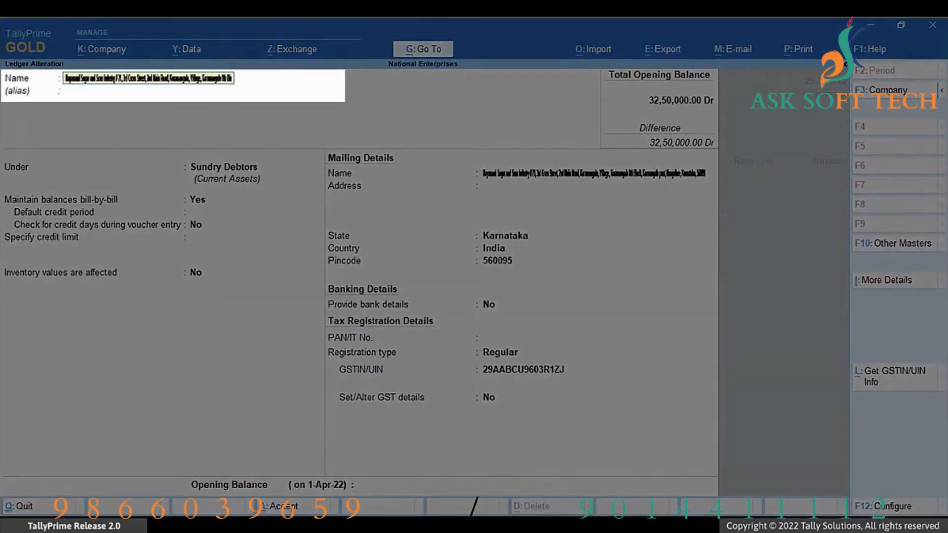
key("BackSpace")
key("BackSpace")
key("BackSpace")
key("BackSpace")
key("BackSpace")
key("BackSpace")
key("BackSpace")
key("BackSpace")
key("BackSpace")
key("BackSpace")
key("BackSpace")
key("BackSpace")
key("BackSpace")
key("BackSpace")
key("BackSpace")
key("BackSpace")
key("BackSpace")
key("BackSpace")
key("BackSpace")
key("BackSpace")
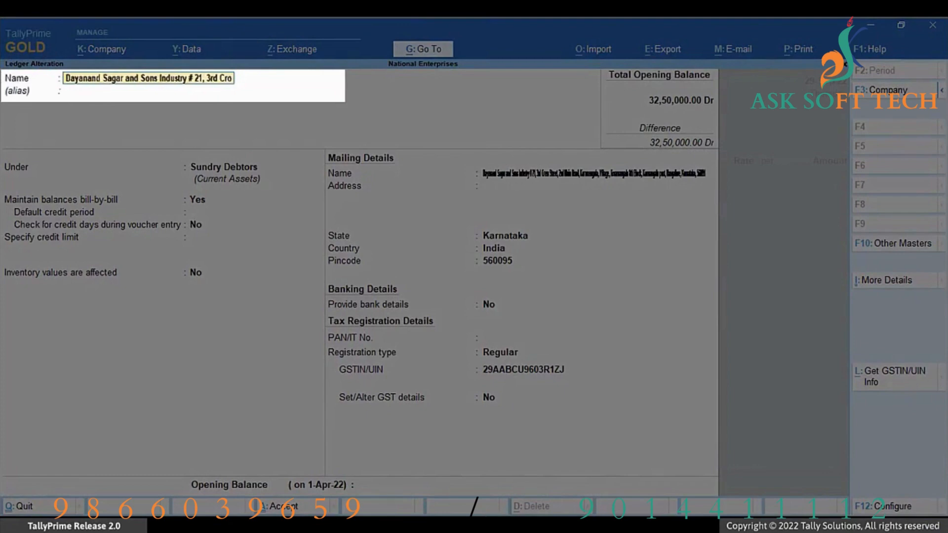
key("BackSpace")
key("BackSpace")
key("BackSpace")
key("BackSpace")
key("BackSpace")
key("BackSpace")
key("BackSpace")
key("BackSpace")
key("BackSpace")
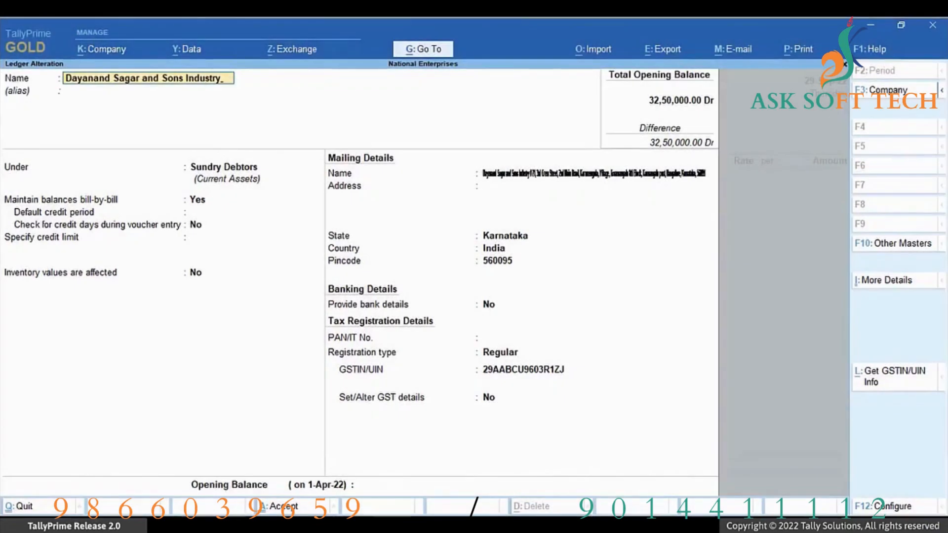
key("Return")
key("ctrl+a")
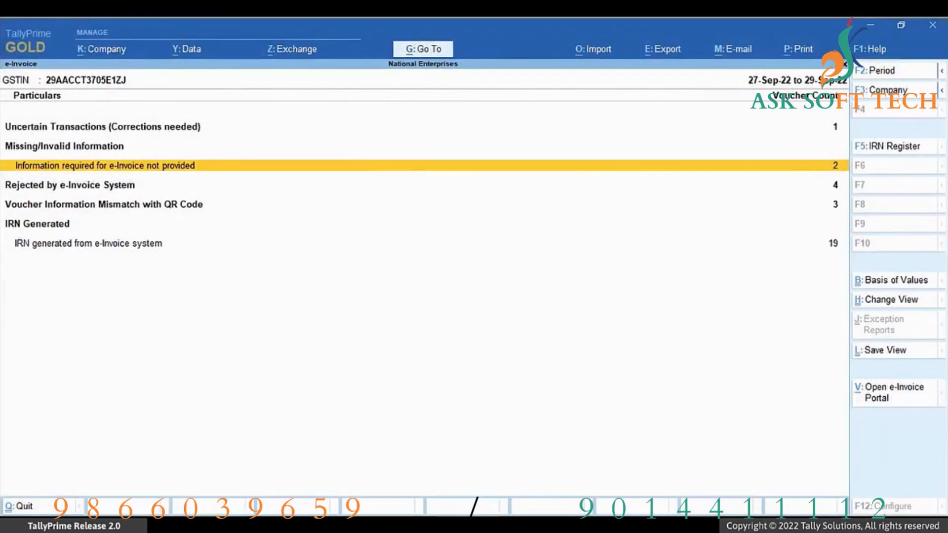
Step: Open Dayanand Sagar and Sons Industry's voucher 123 among those lacking required information, accept it and generate its e-Invoice
key("Return")
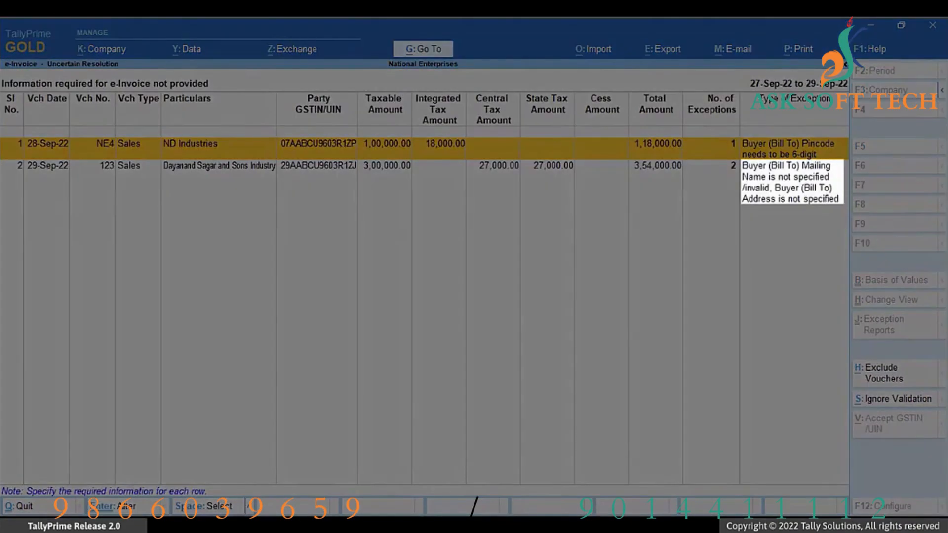
key("Down")
key("Return")
key("Return")
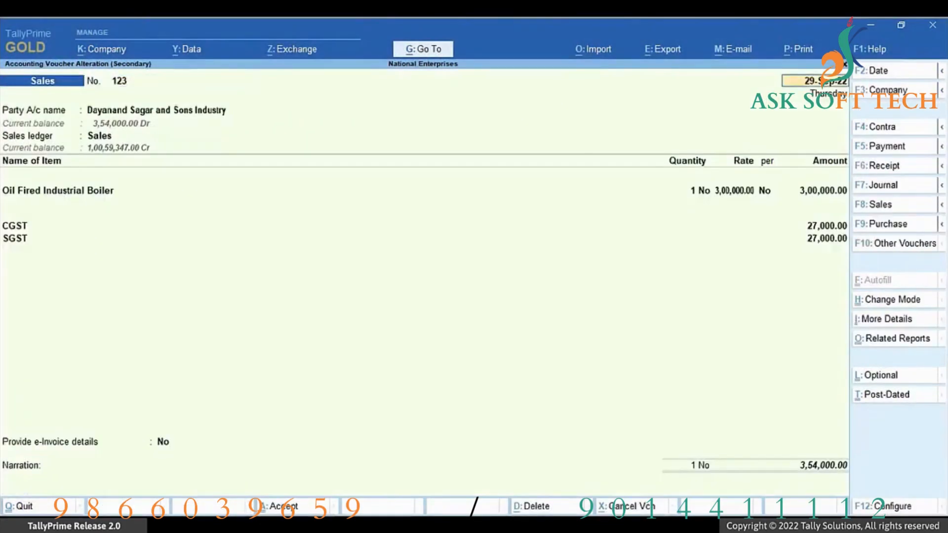
key("Return")
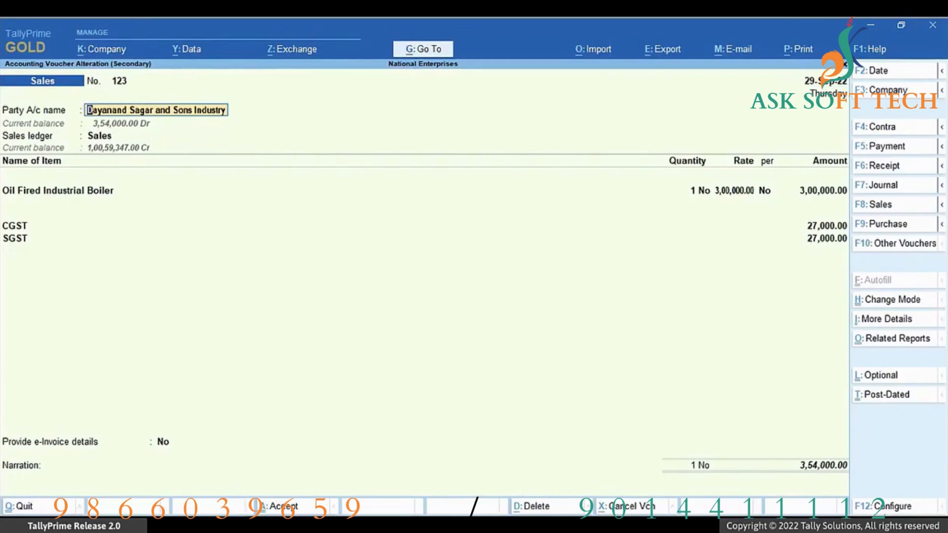
key("ctrl")
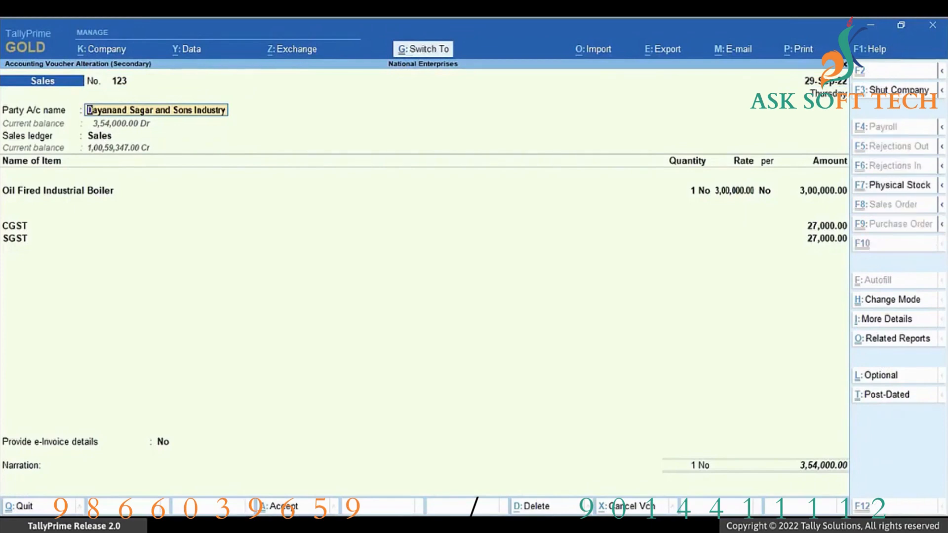
key("ctrl+a")
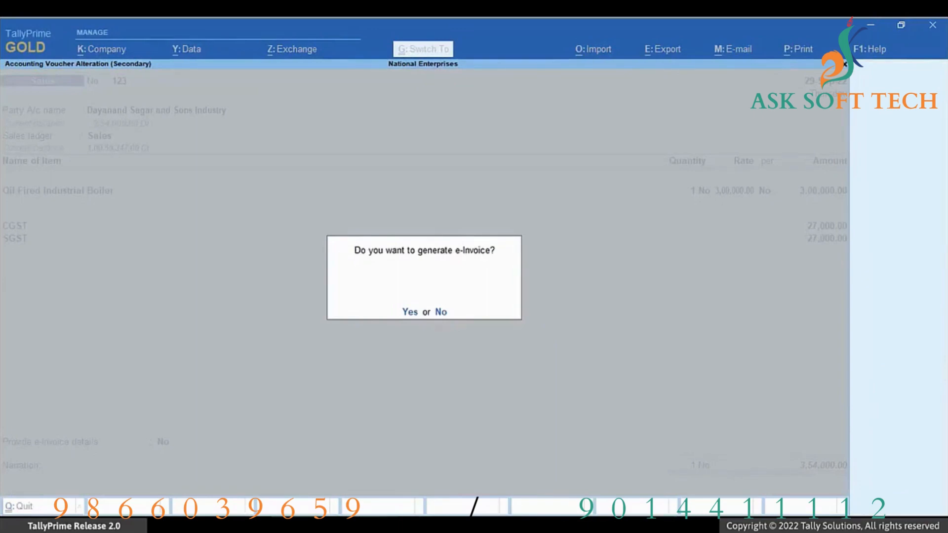
key("y")
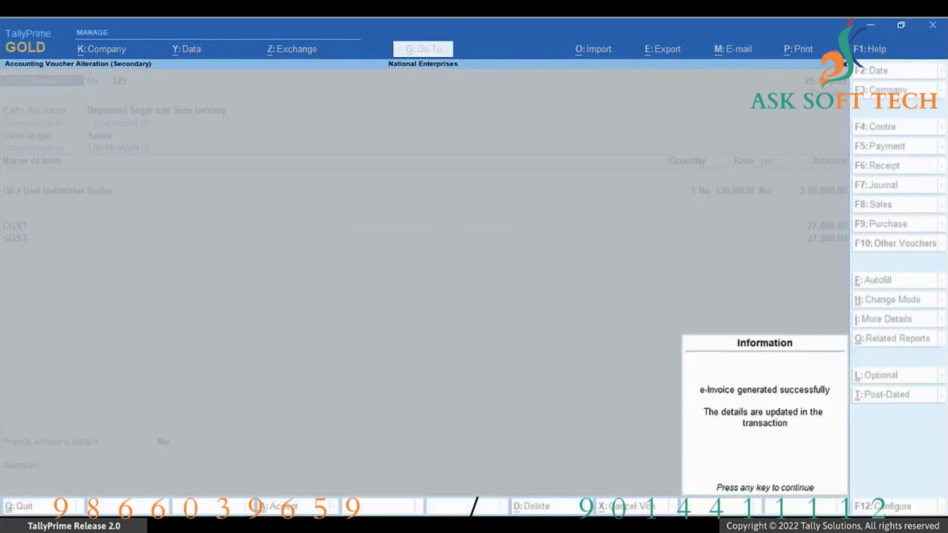